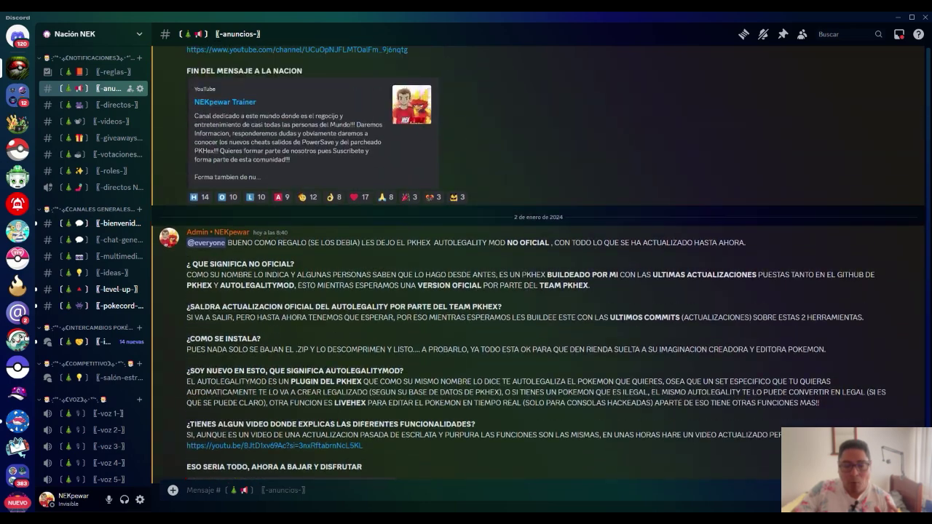
- Review the server rules in the reglas channel and return to the anuncios channel
click(110, 71)
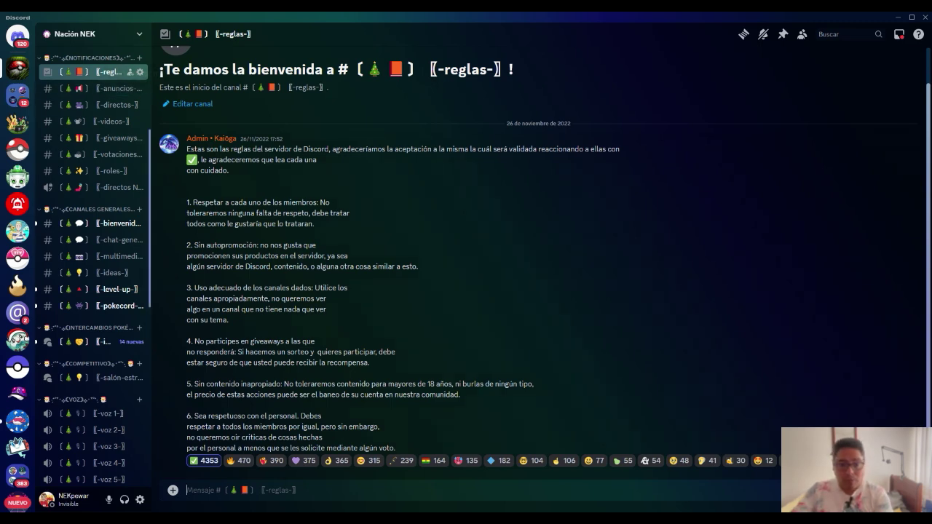
scroll(95, 218, up, 1)
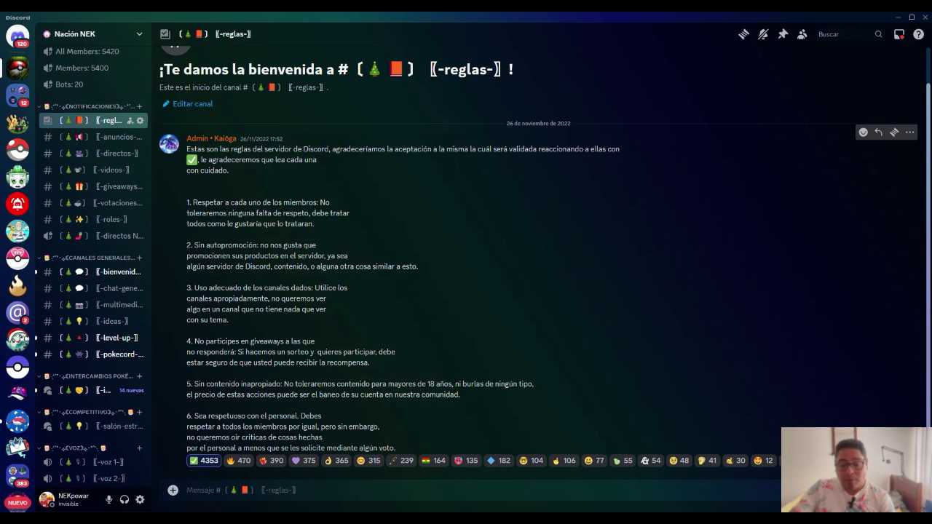
mouse_move(204, 460)
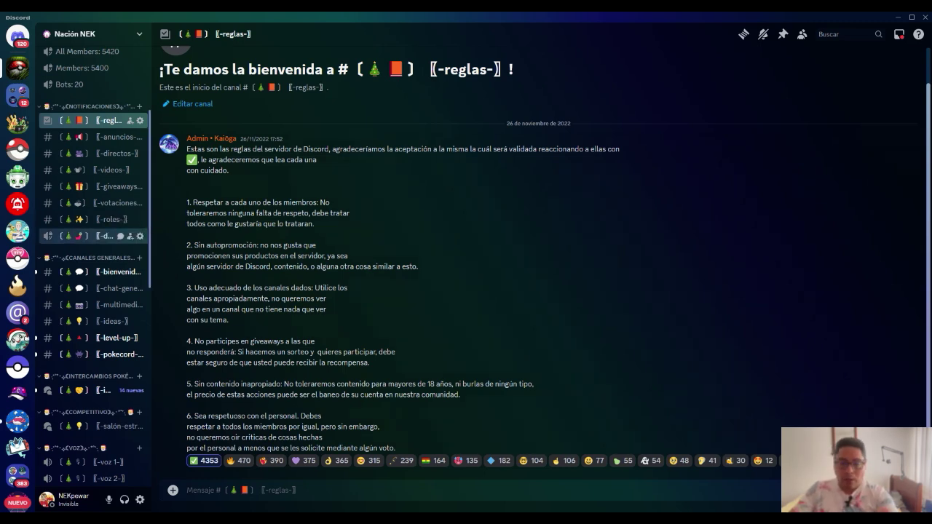
mouse_move(102, 137)
mouse_down()
mouse_move(95, 121)
mouse_move(102, 137)
mouse_up()
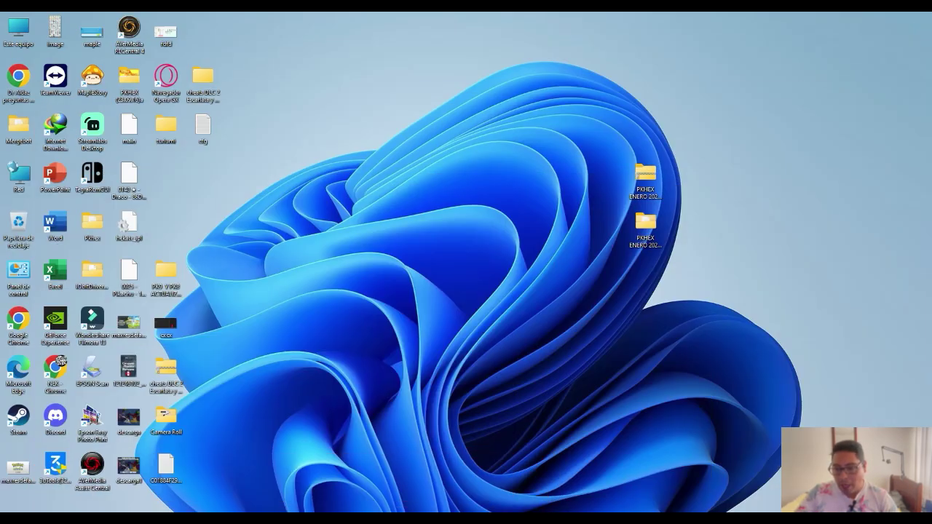
- Open the extracted PKHEX ENERO 2024 folder on the desktop and launch the PKHeX application from it
click(645, 175)
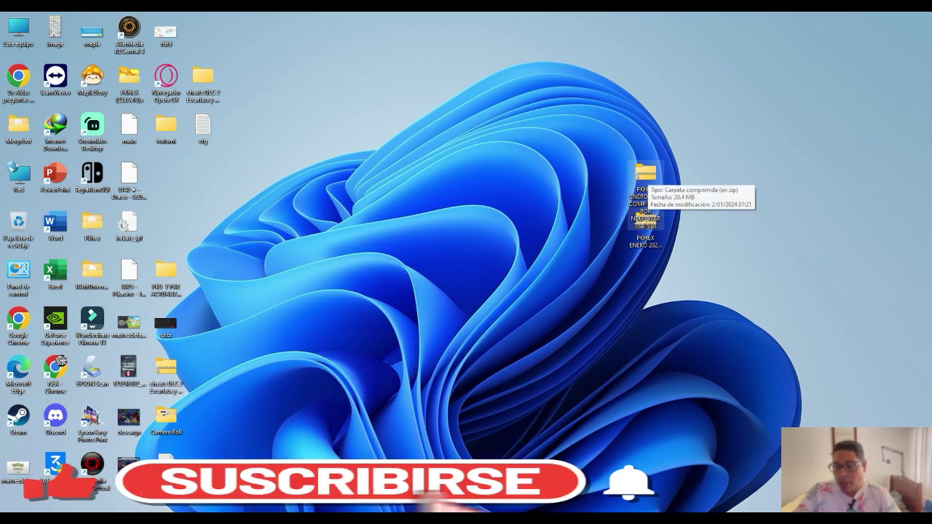
double_click(645, 226)
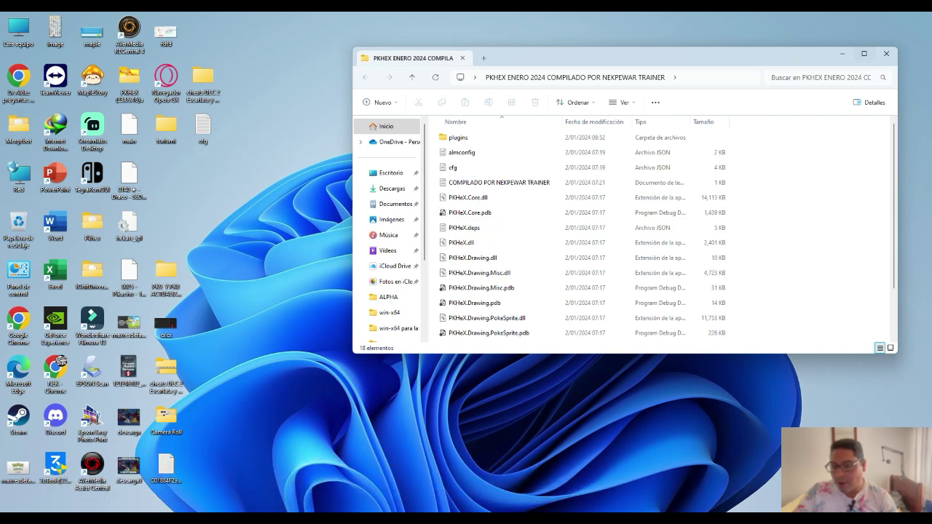
key(super+Up)
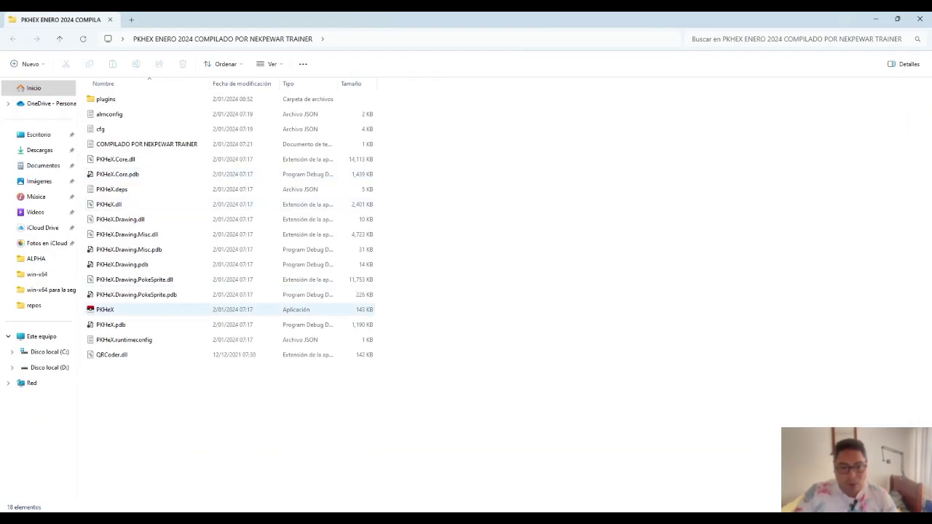
click(104, 310)
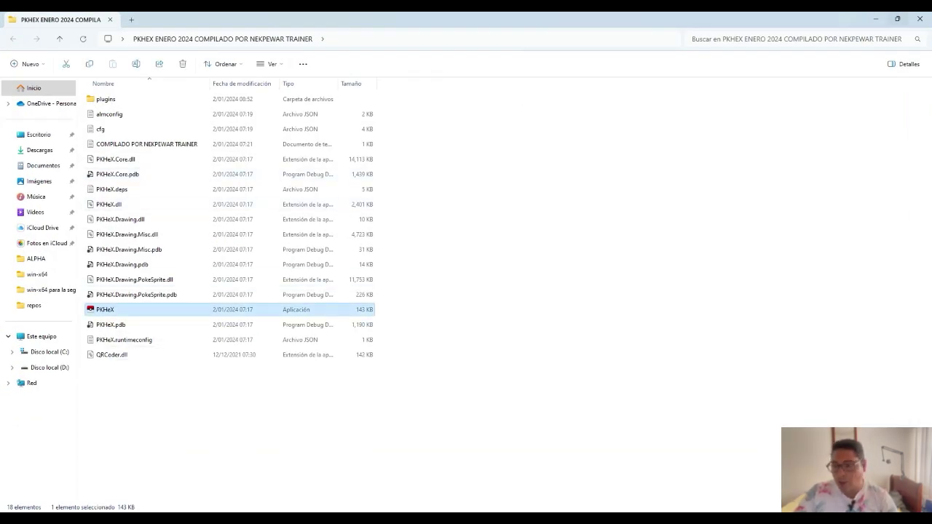
key(Return)
key(super+d)
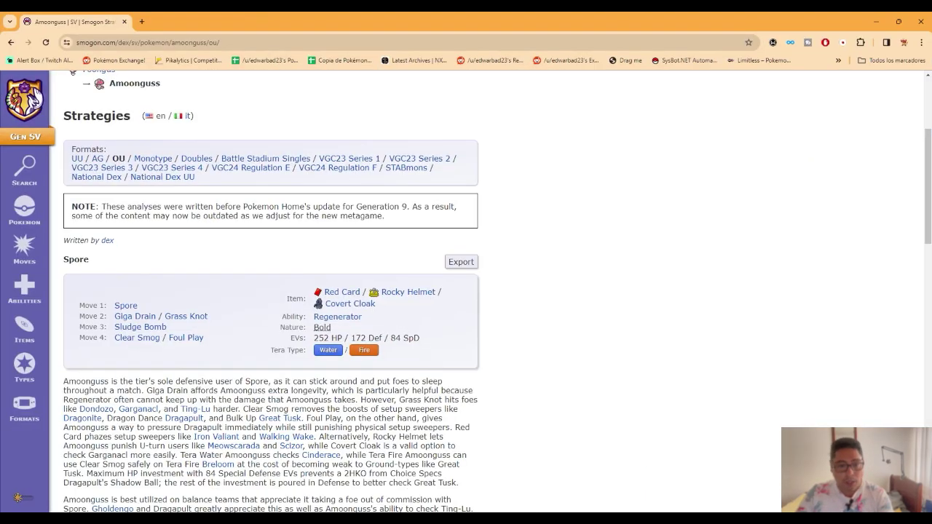
- Export the Spore set for Amoonguss on the Smogon page in Chrome and copy its text
scroll(270, 291, up, 2)
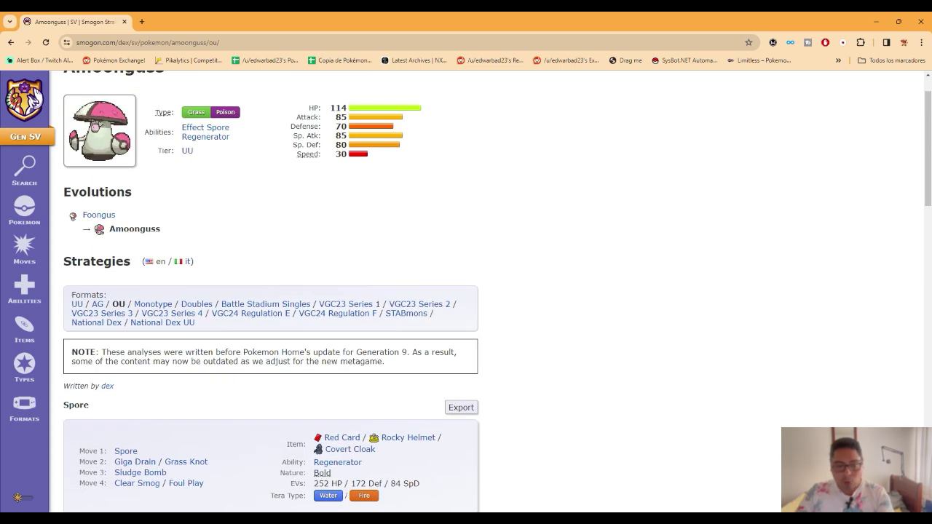
scroll(270, 291, down, 1)
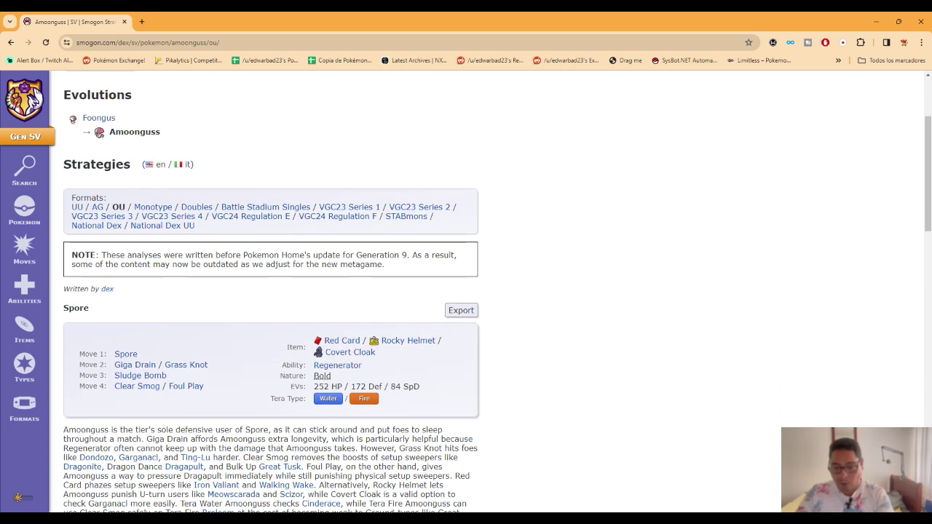
click(461, 311)
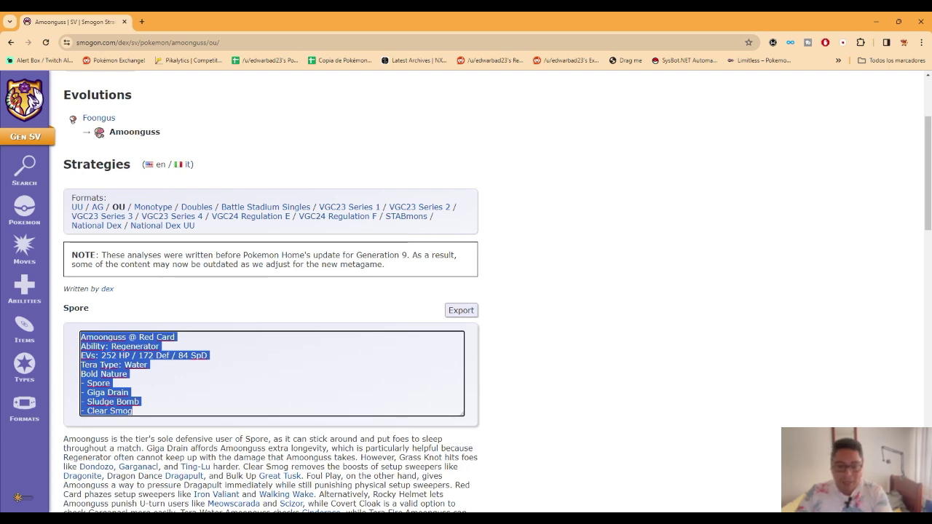
right_click(103, 356)
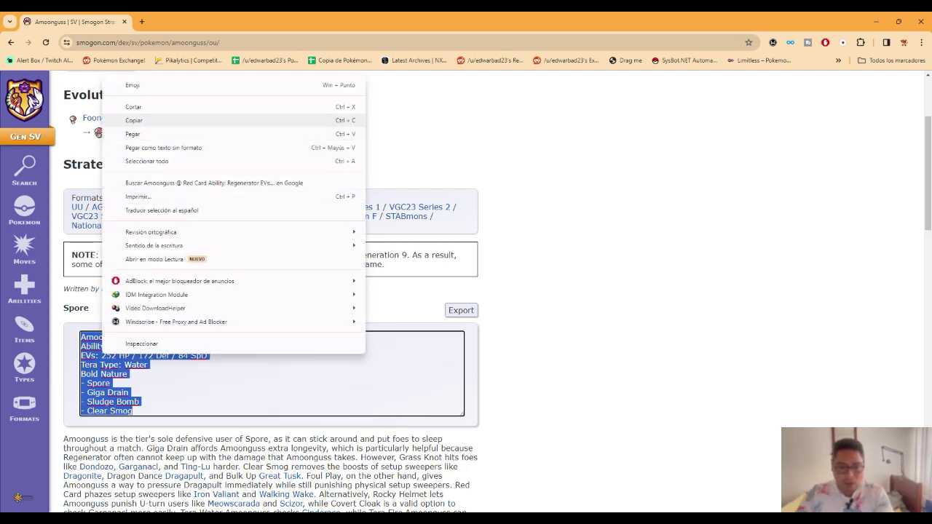
click(133, 120)
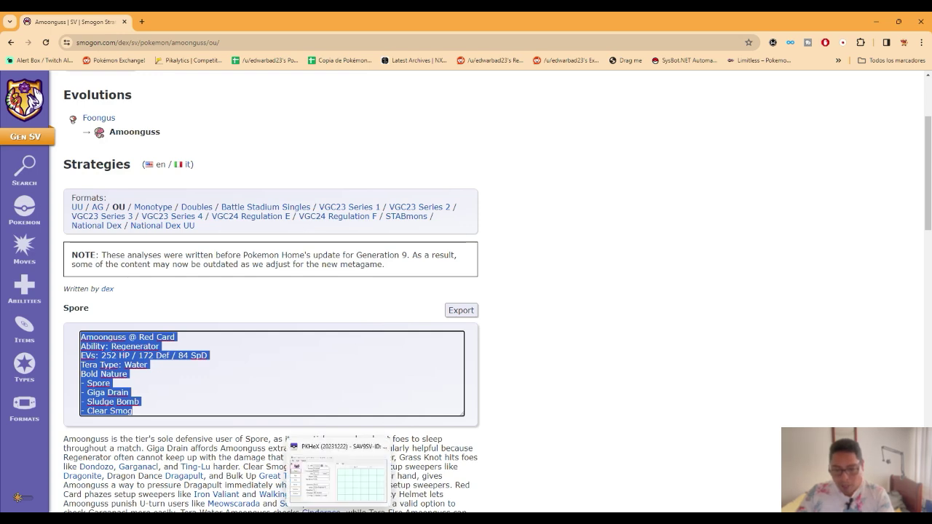
- Switch to PKHeX and import the copied Amoonguss set with Auto-Legality Mod
key(alt+Tab)
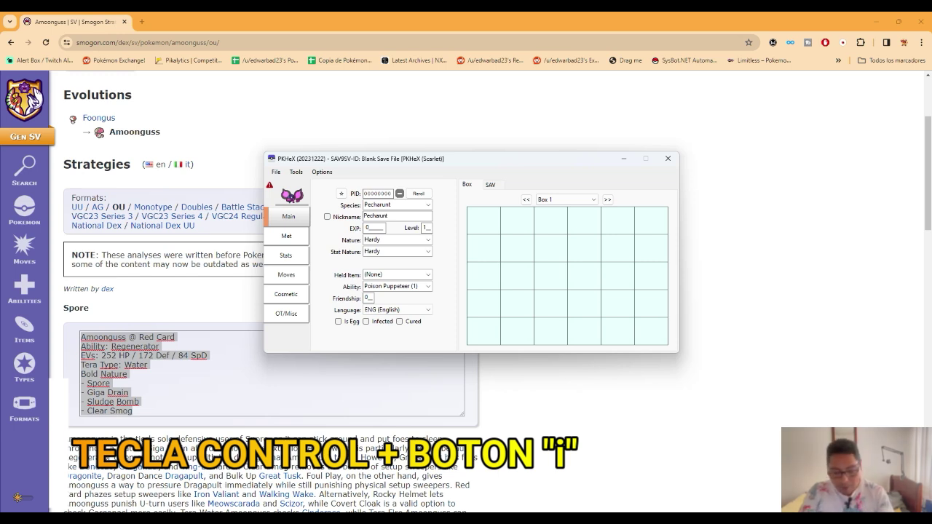
key(ctrl+i)
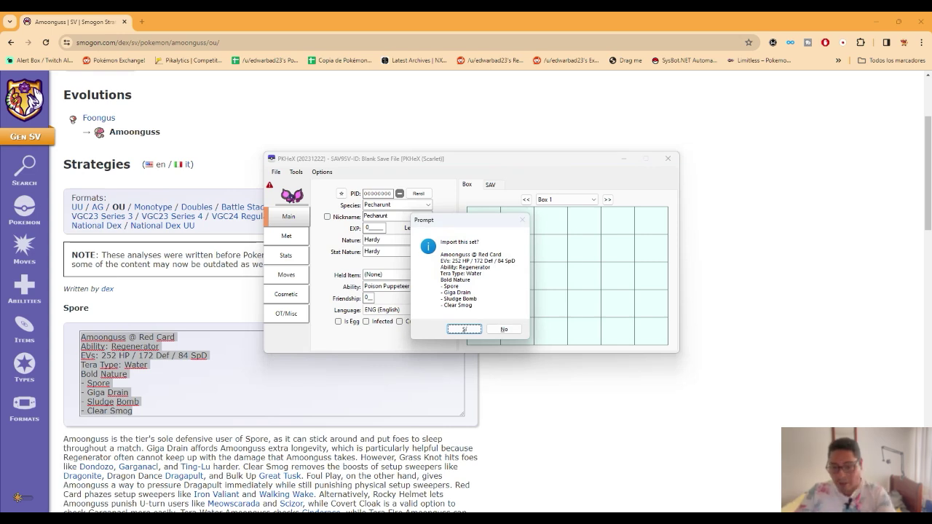
key(space)
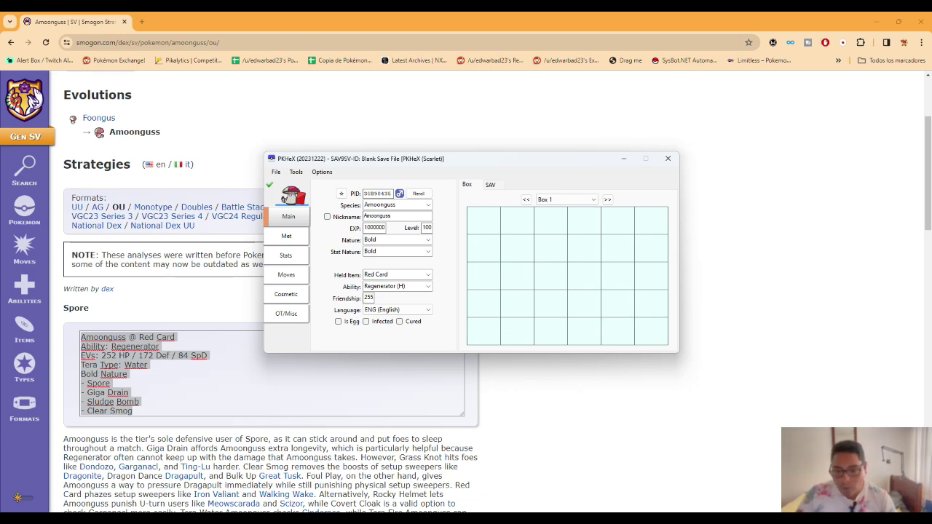
- Make the Amoonguss shiny and store it in the first slot of Box 1
click(340, 193)
drag(295, 197, 484, 221)
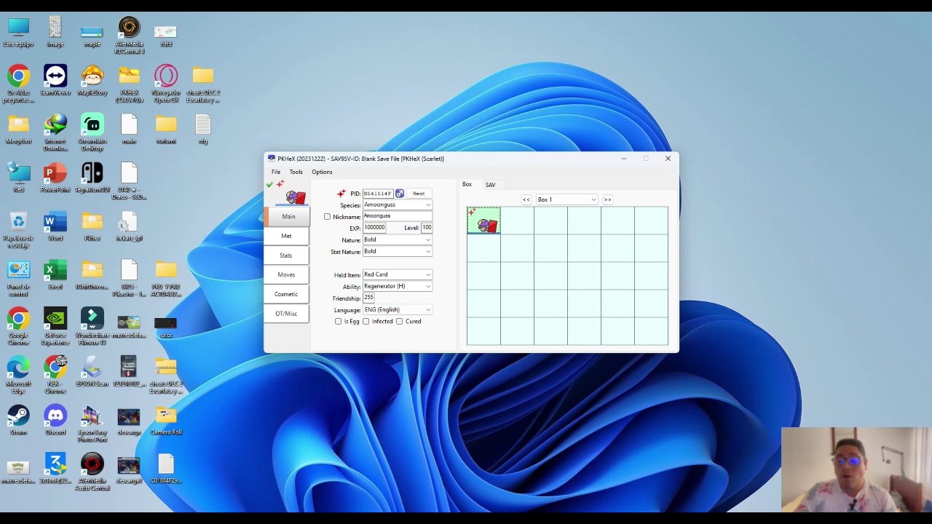
- Generate a Living Dex into the boxes with Auto-Legality Mod
click(296, 172)
mouse_move(326, 183)
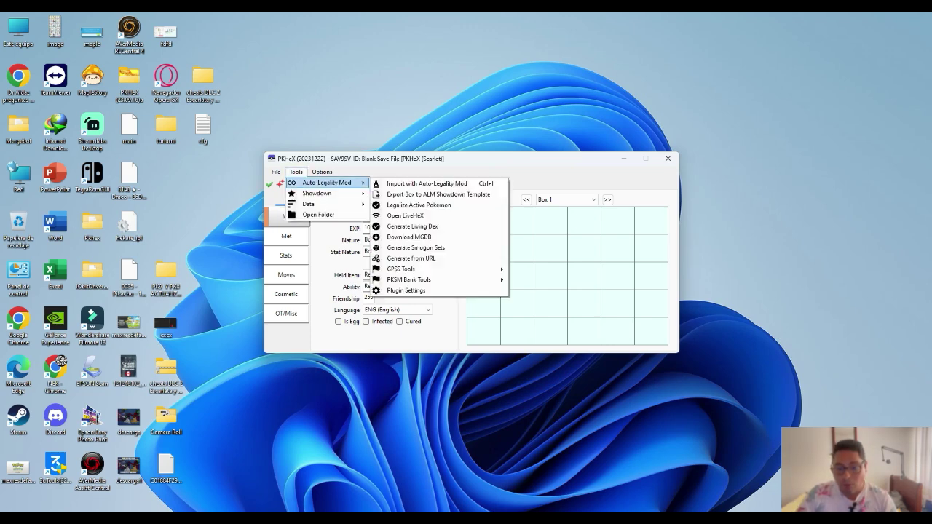
click(413, 226)
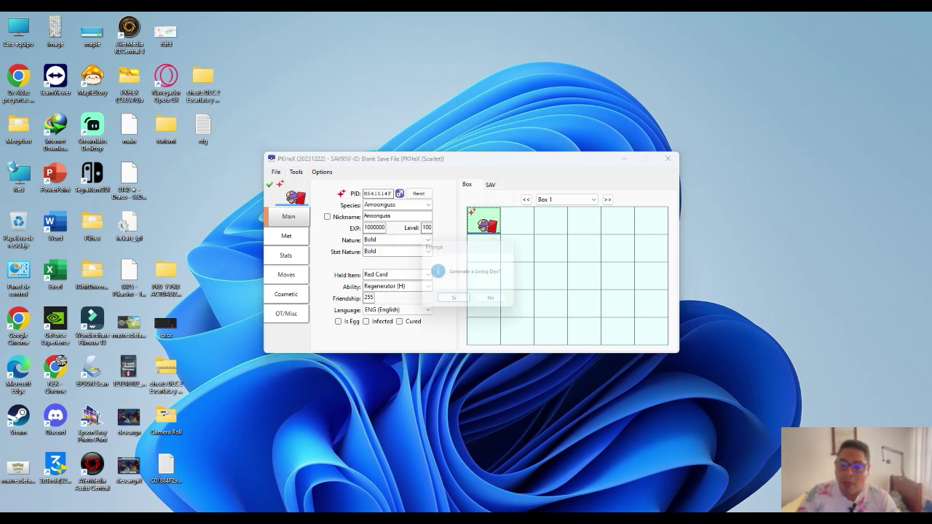
click(455, 302)
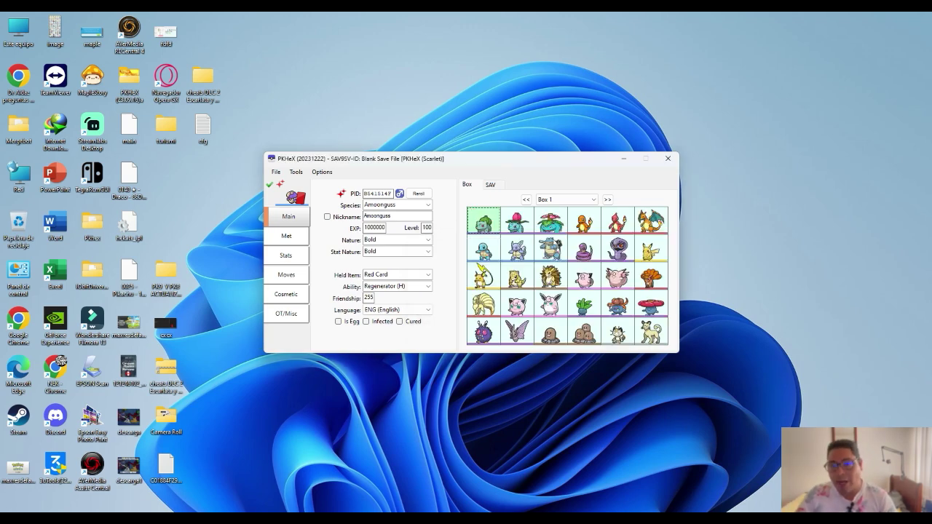
- Load Bulbasaur from Box 1 to examine its met and trainer details, and check Sandshrew's met details
mouse_move(487, 224)
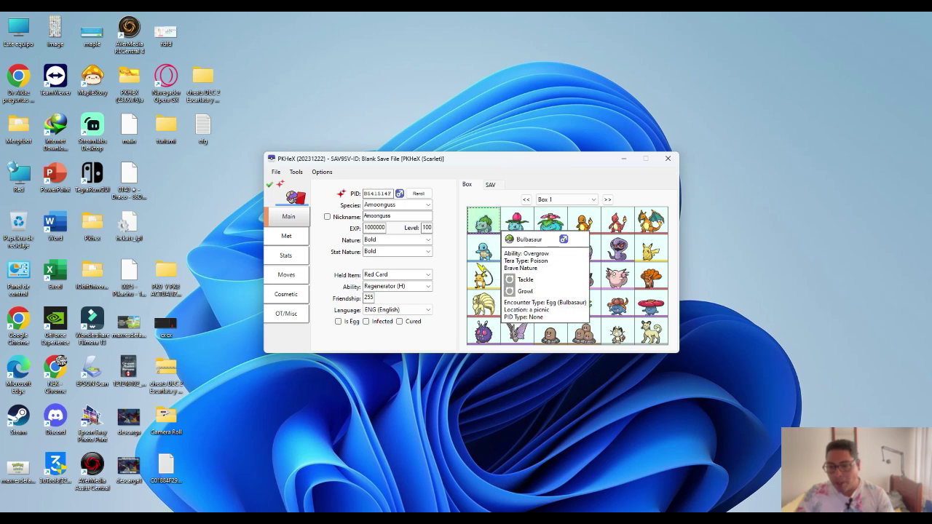
click(483, 222)
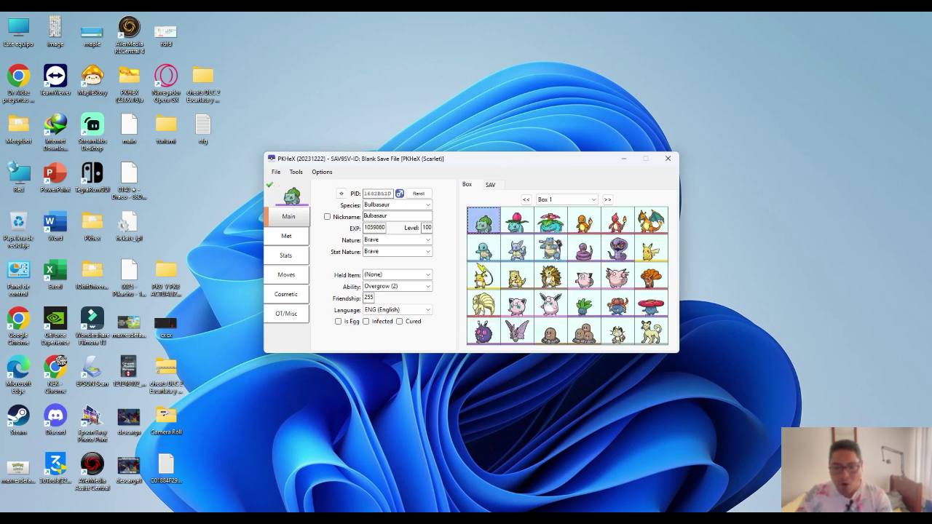
click(289, 236)
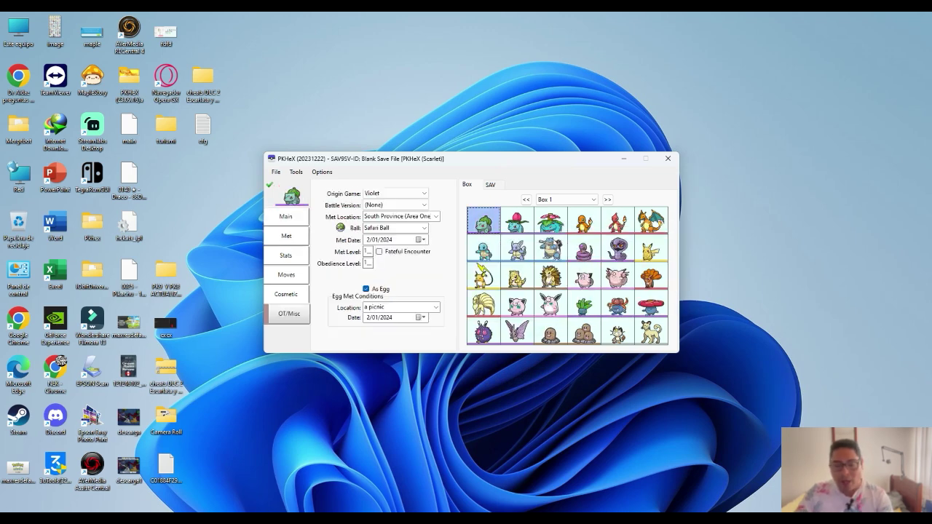
click(288, 313)
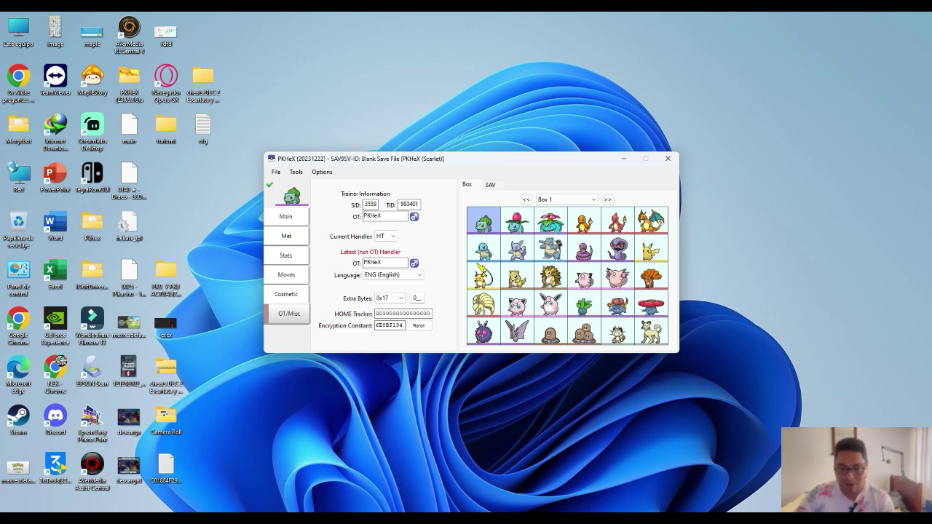
click(286, 236)
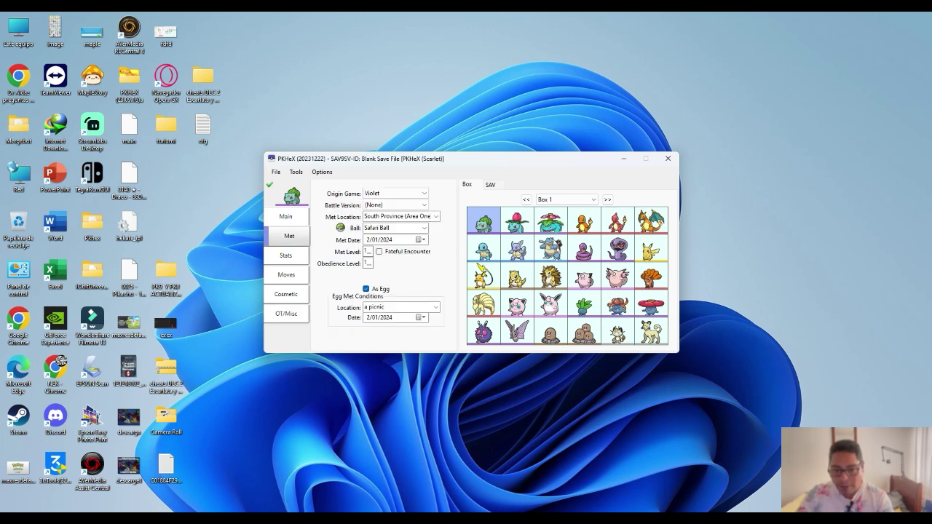
click(517, 277)
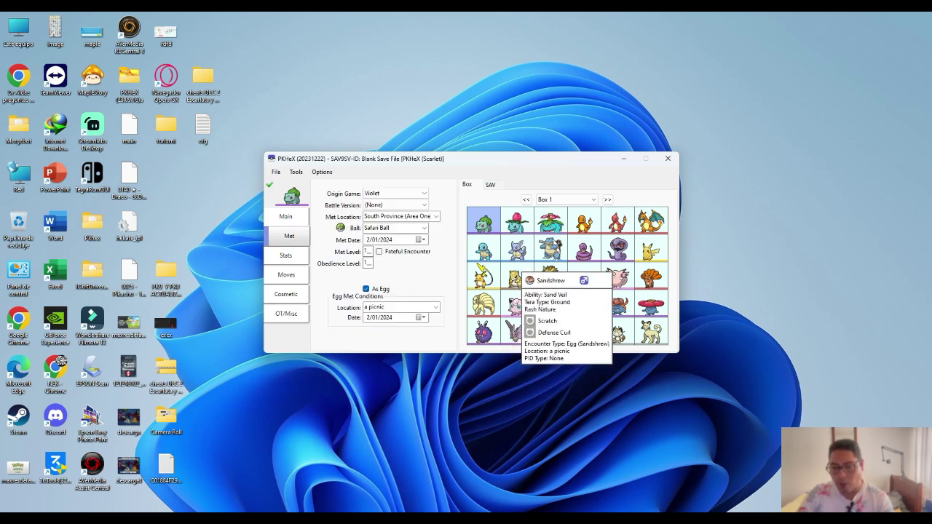
click(552, 280)
- Browse the generated Living Dex from Box 1 through Box 24
click(607, 199)
double_click(607, 199)
click(607, 198)
click(608, 199)
click(607, 199)
double_click(607, 199)
click(607, 199)
click(607, 199)
click(608, 199)
click(607, 199)
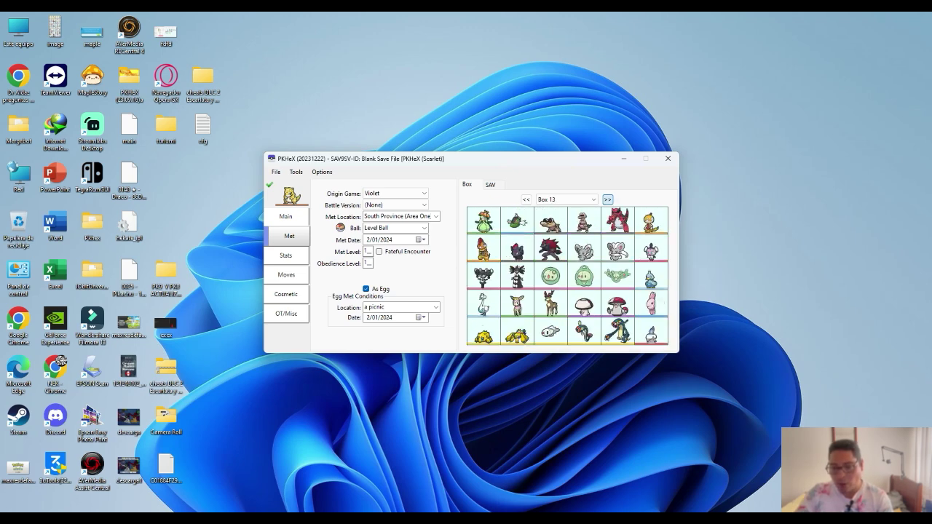
click(608, 198)
click(607, 199)
click(607, 198)
click(607, 198)
click(607, 198)
click(607, 198)
click(608, 199)
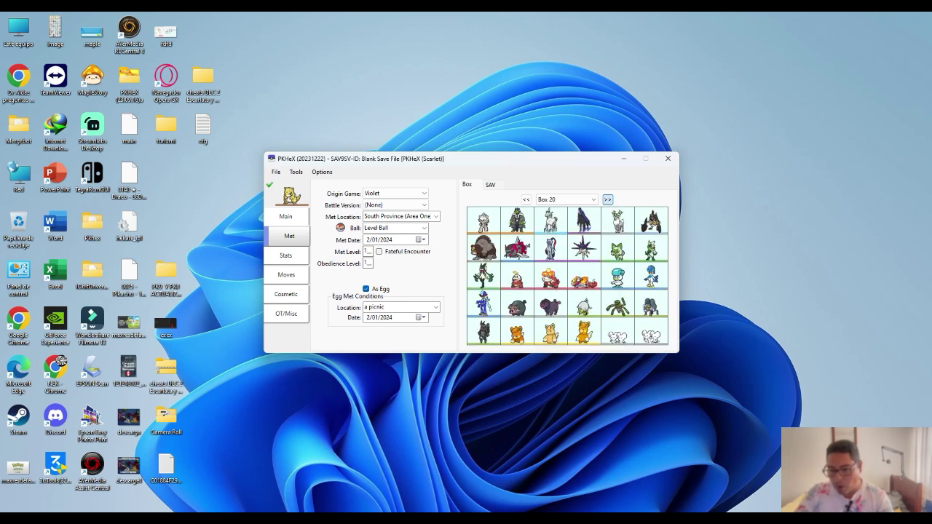
click(607, 198)
click(608, 199)
click(607, 199)
click(608, 199)
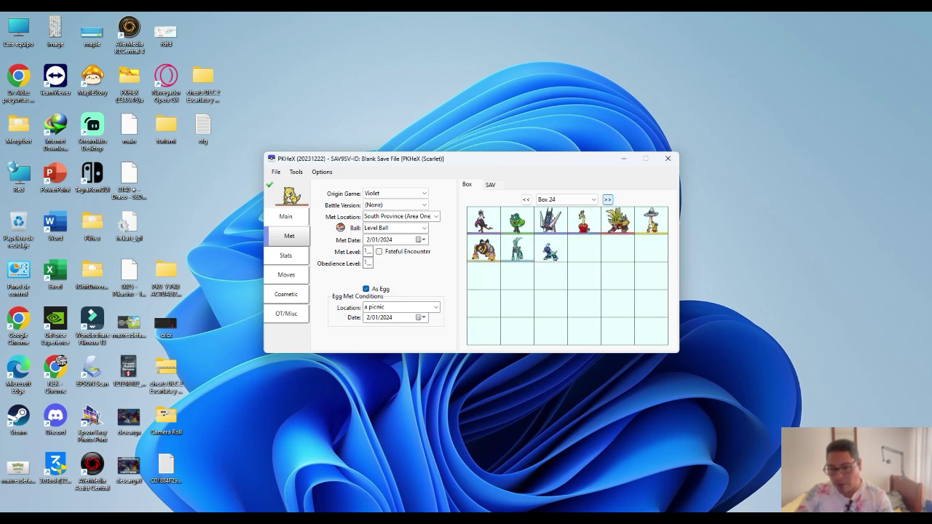
- Examine the last Pokémon in Box 24, including Terapagos, and page back through the earlier boxes
click(550, 250)
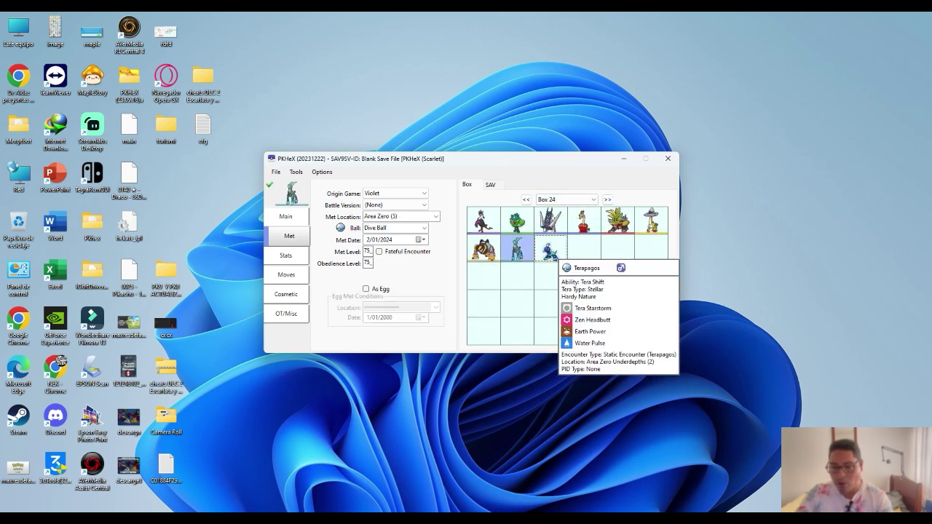
click(526, 199)
click(526, 199)
click(525, 199)
click(526, 199)
click(526, 199)
click(526, 199)
click(526, 198)
click(525, 198)
click(526, 198)
click(526, 198)
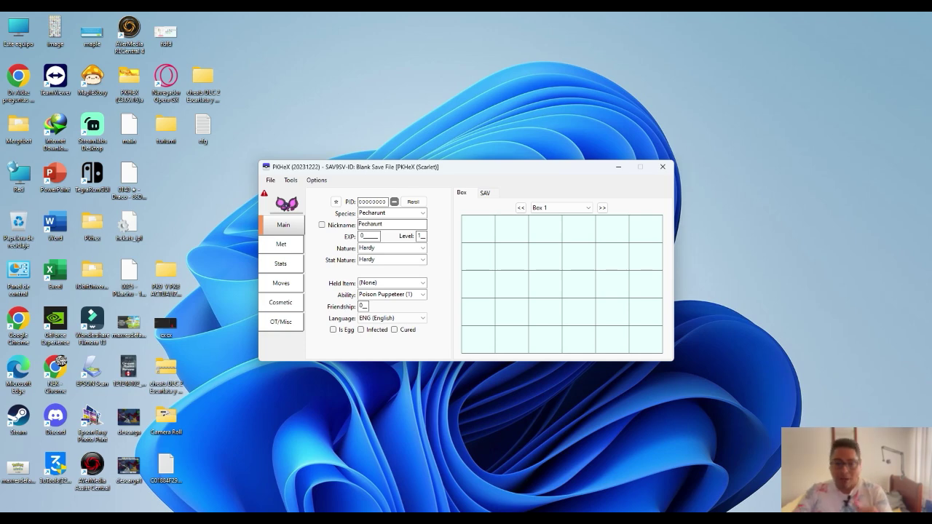
click(291, 180)
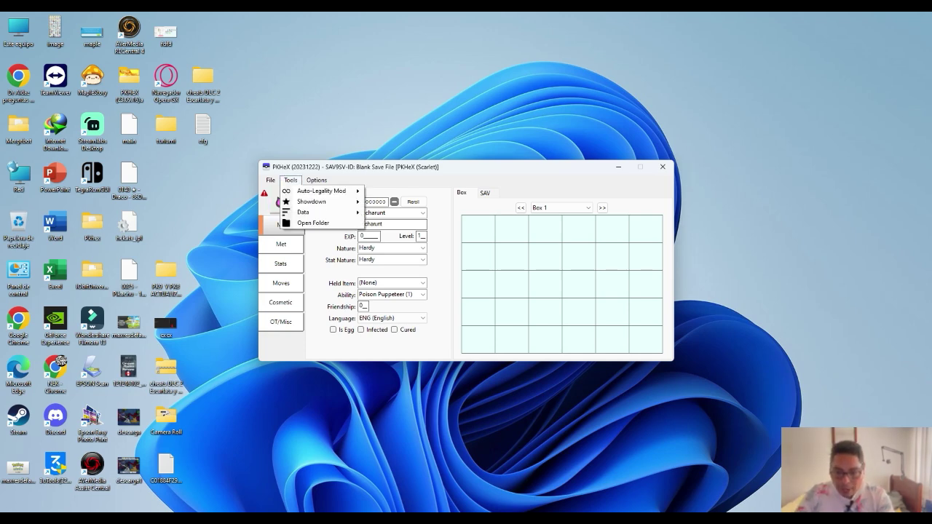
mouse_move(321, 191)
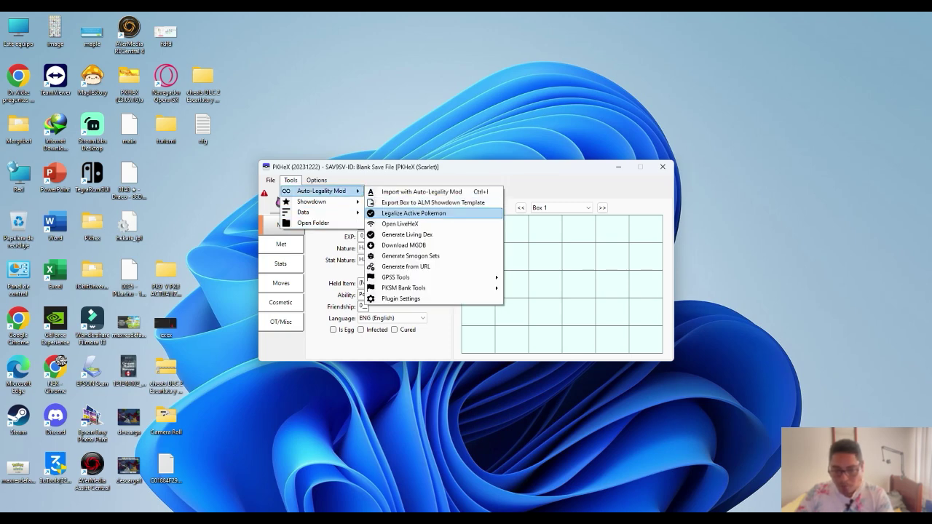
click(414, 213)
- Set the active Pokémon's species to Arcanine and its form to Hisui
double_click(375, 213)
text(ARCANine)
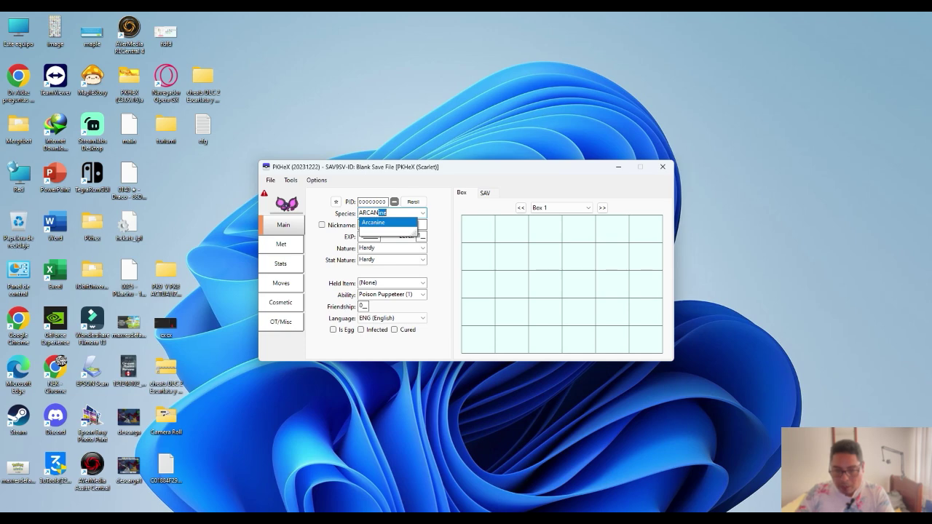
key(Return)
click(388, 271)
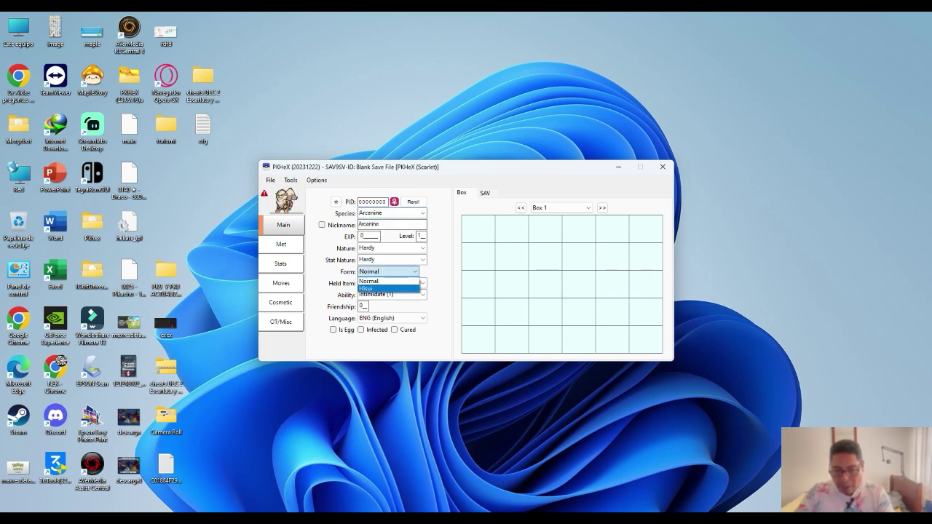
click(379, 289)
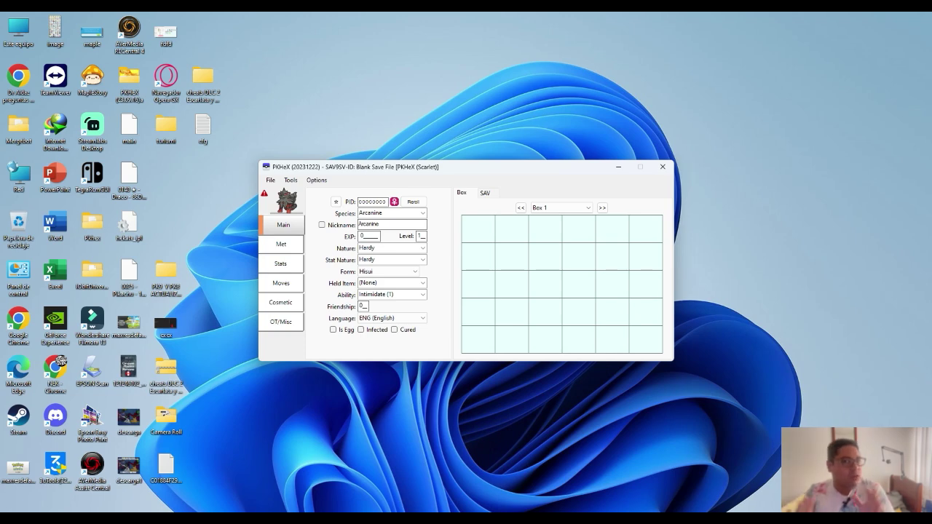
- Generate Smogon sets for Hisuian Arcanine with Auto-Legality Mod and check a generated set in Box 1
click(291, 180)
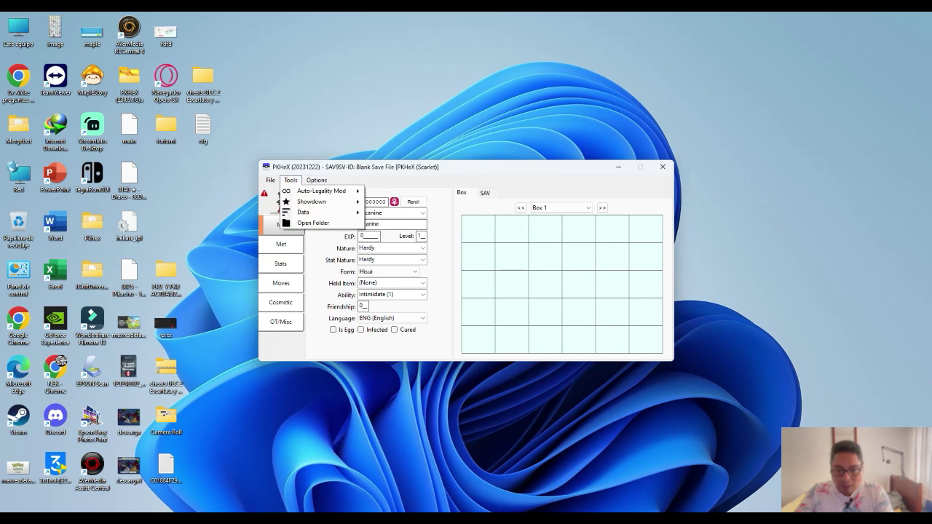
mouse_move(322, 191)
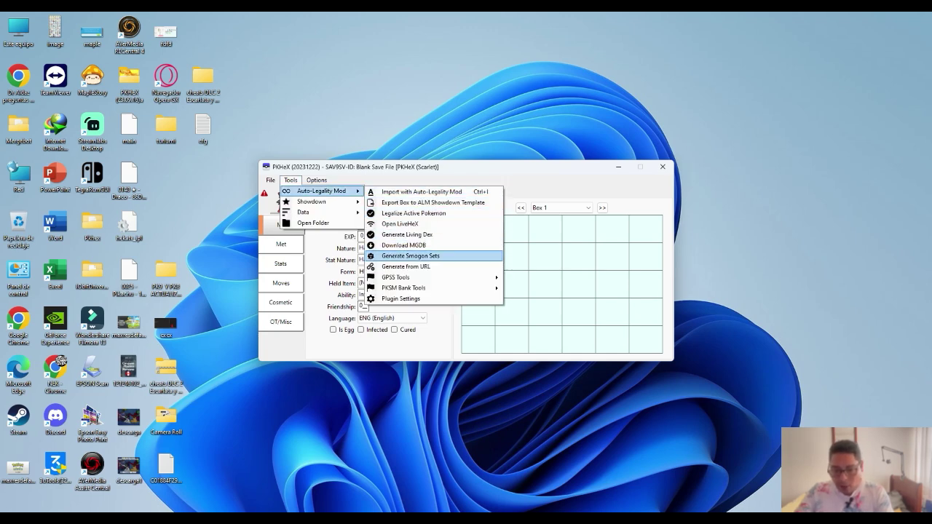
click(411, 255)
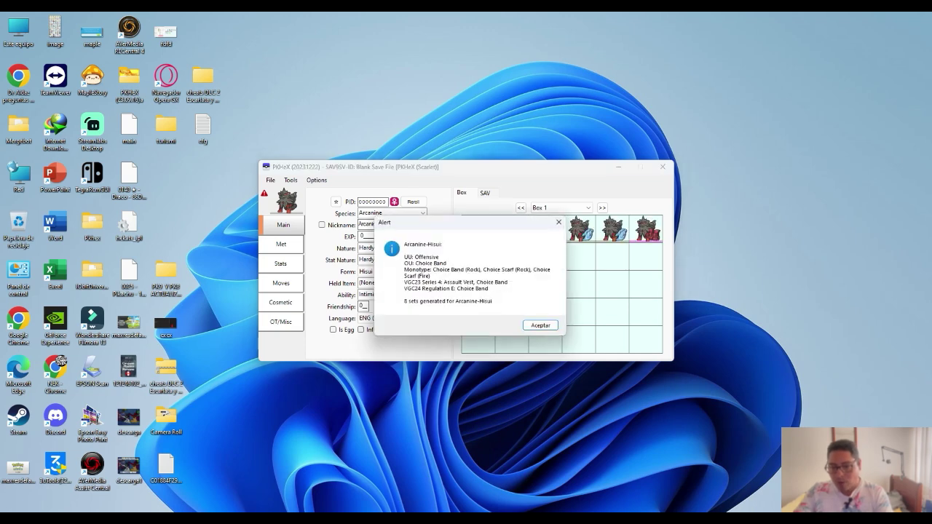
key(Return)
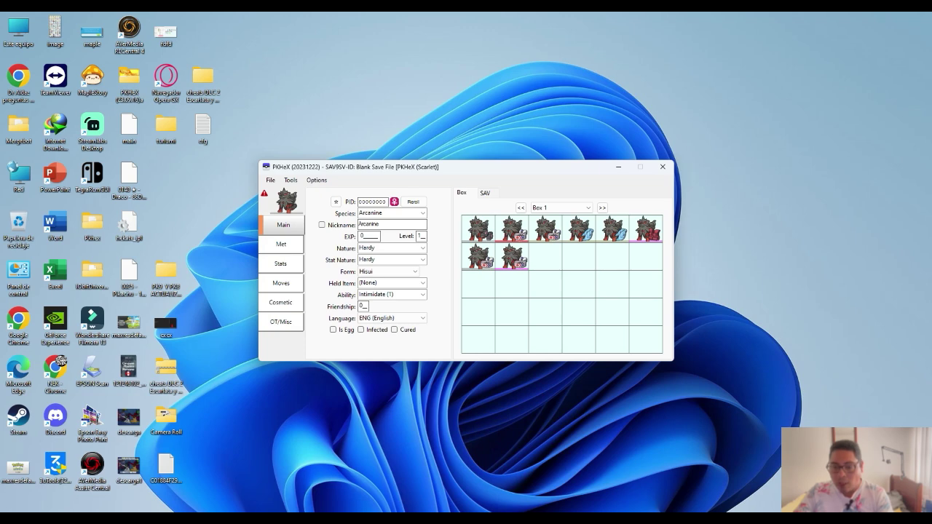
mouse_move(493, 231)
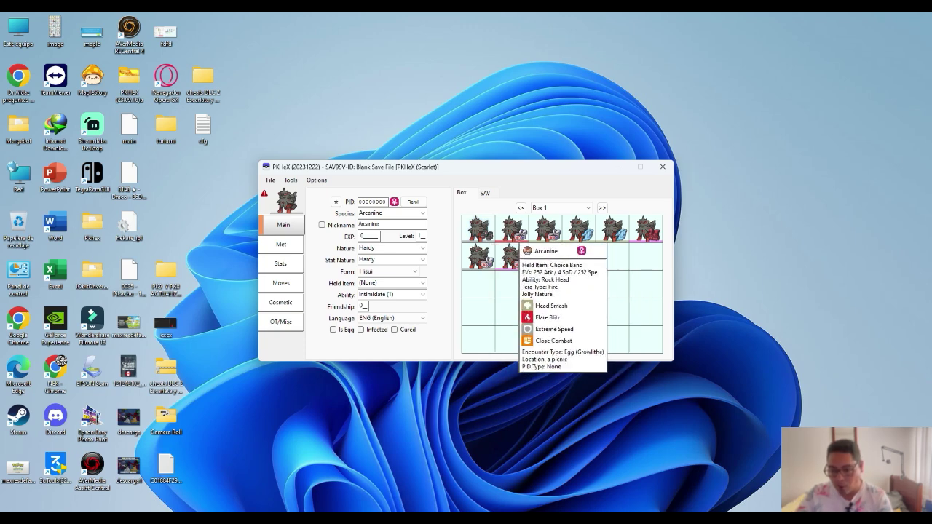
drag(514, 228, 514, 255)
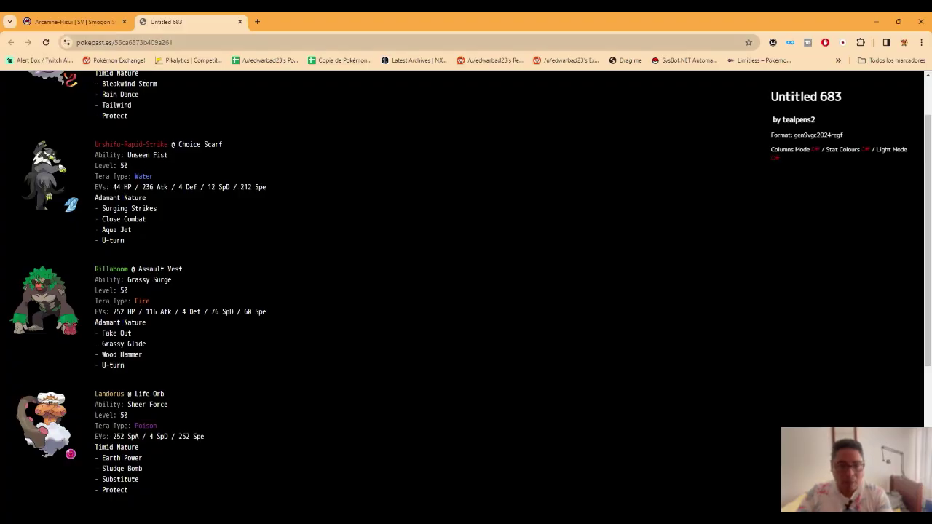
- Review the team on the PokePaste page, copy the page's URL and return to PKHeX
click(124, 42)
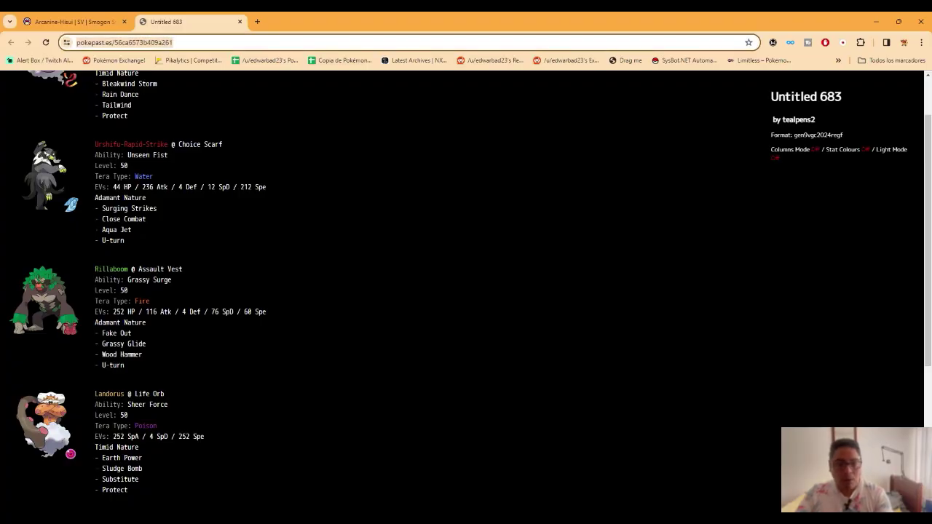
scroll(466, 292, up, 2)
scroll(466, 291, down, 5)
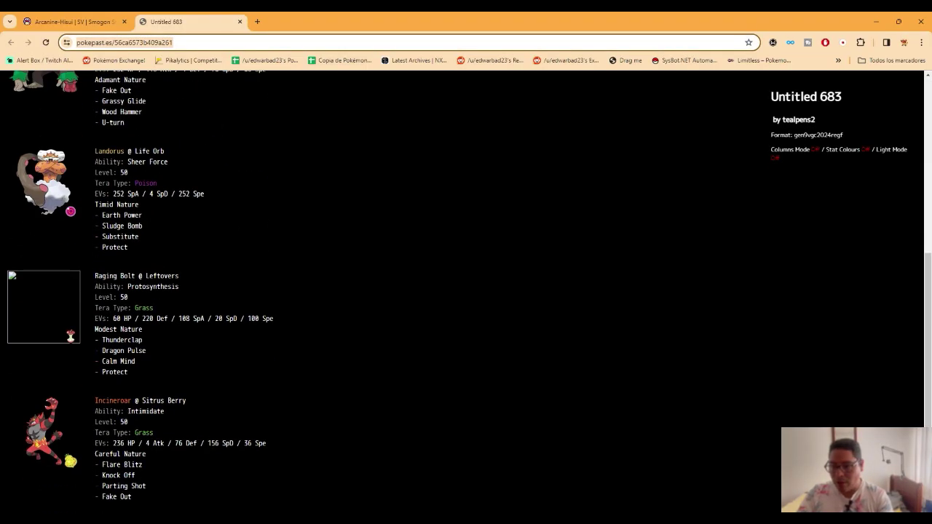
scroll(466, 291, up, 4)
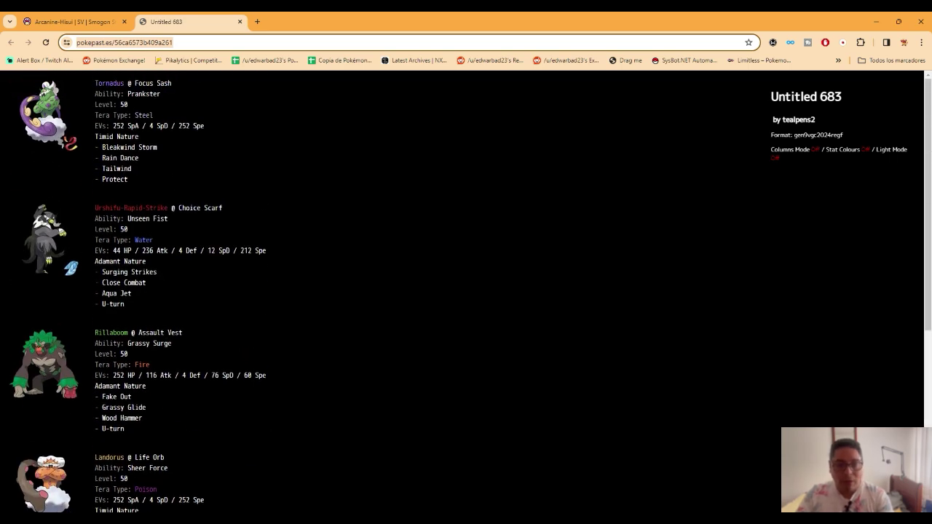
right_click(144, 43)
click(175, 133)
click(876, 21)
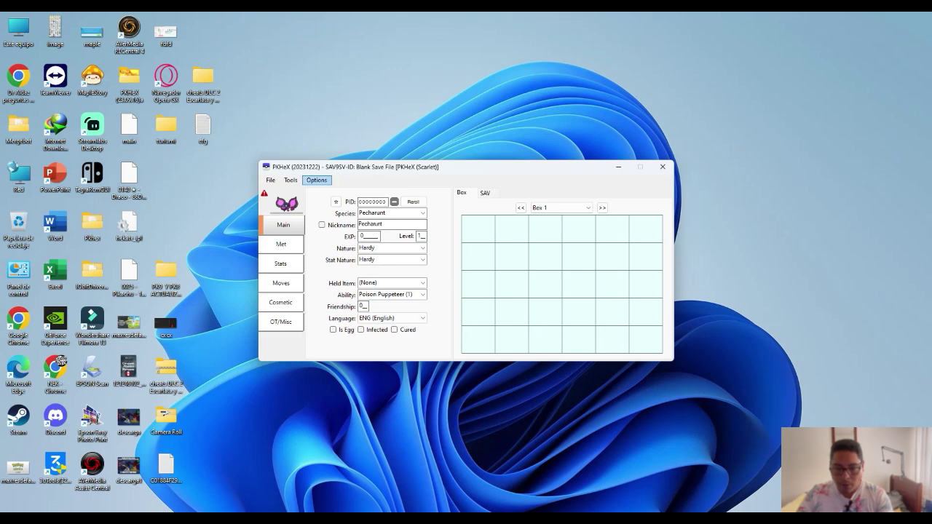
- Generate the PokePaste team into Box 1 from the copied URL with Auto-Legality Mod
click(291, 180)
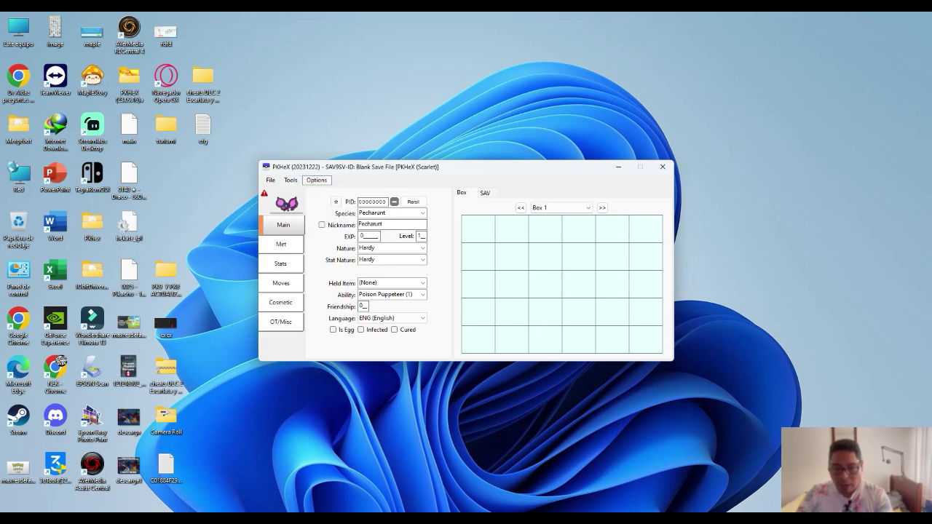
mouse_move(320, 190)
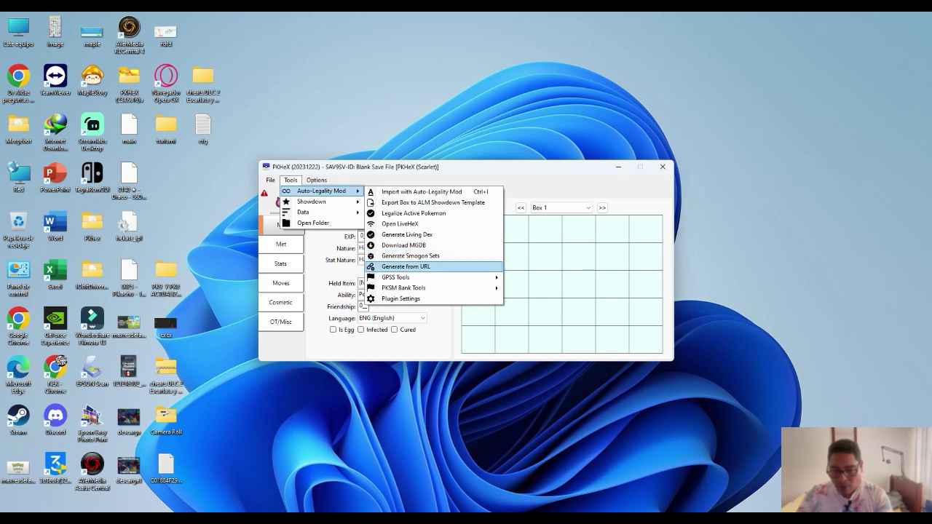
click(406, 267)
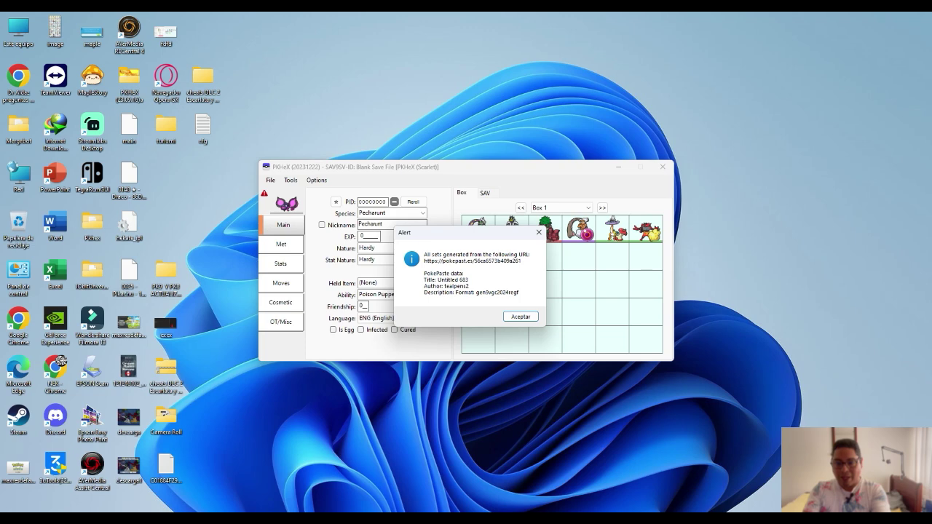
key(Return)
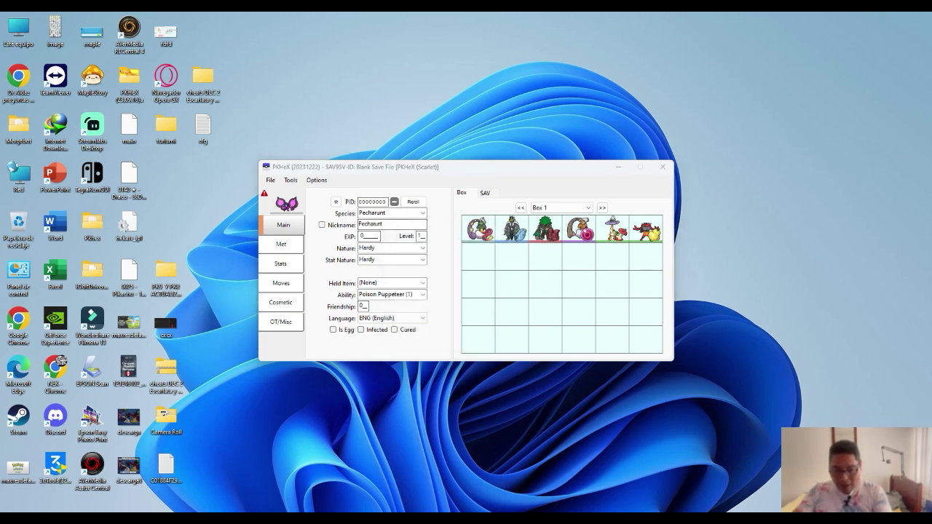
- Compare the generated team in Box 1 with the sets on the PokePaste page, down to Incineroar
key(alt+Tab)
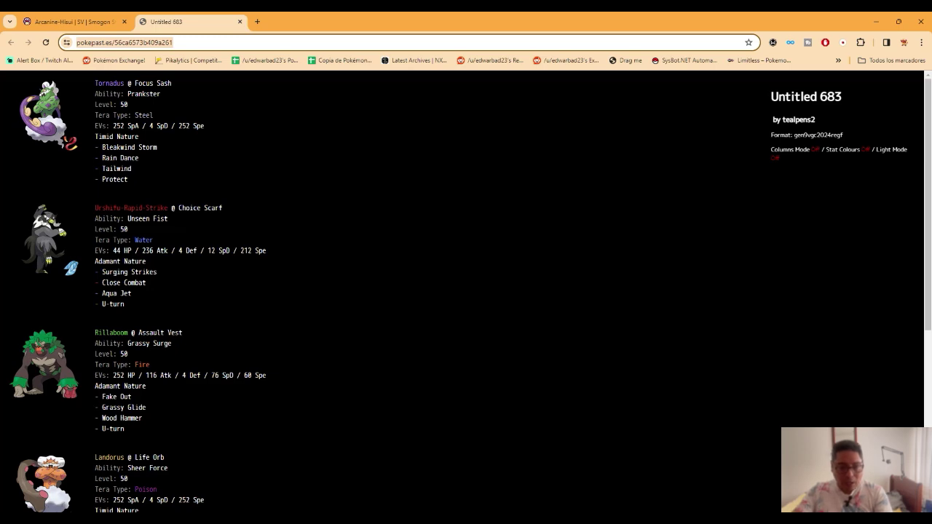
key(alt+Tab)
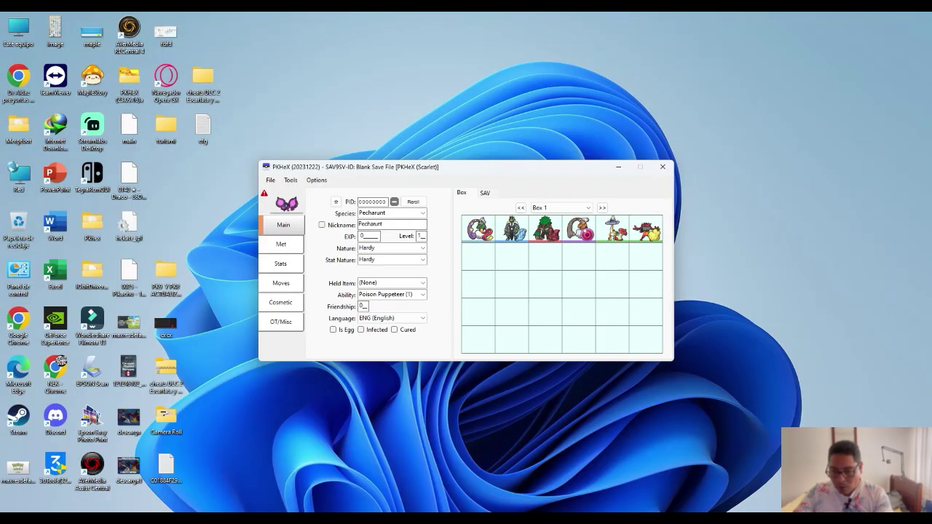
key(alt+Tab)
key(alt+Tab)
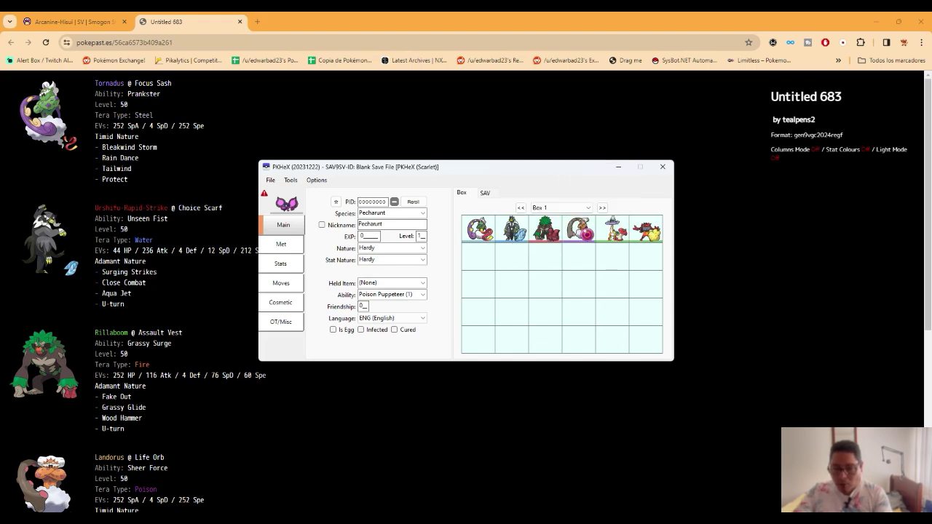
scroll(146, 292, down, 2)
scroll(146, 291, down, 2)
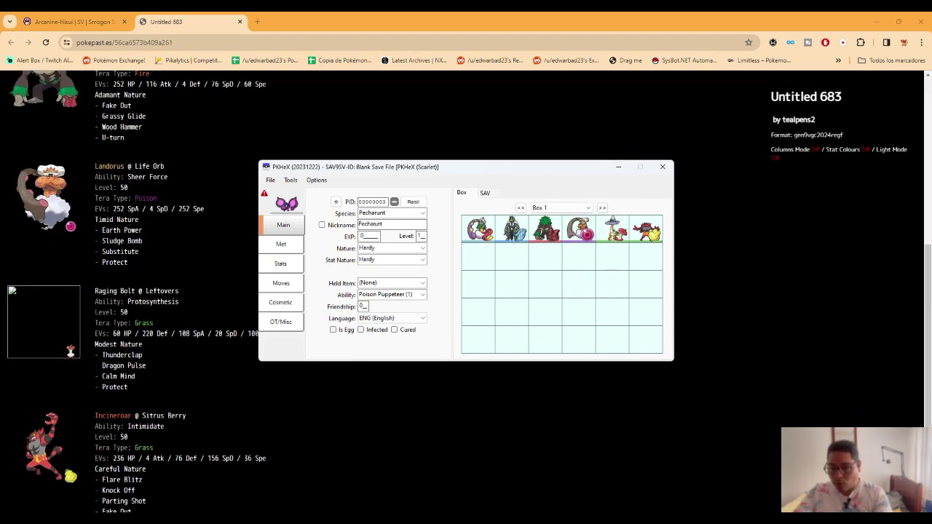
scroll(145, 291, down, 1)
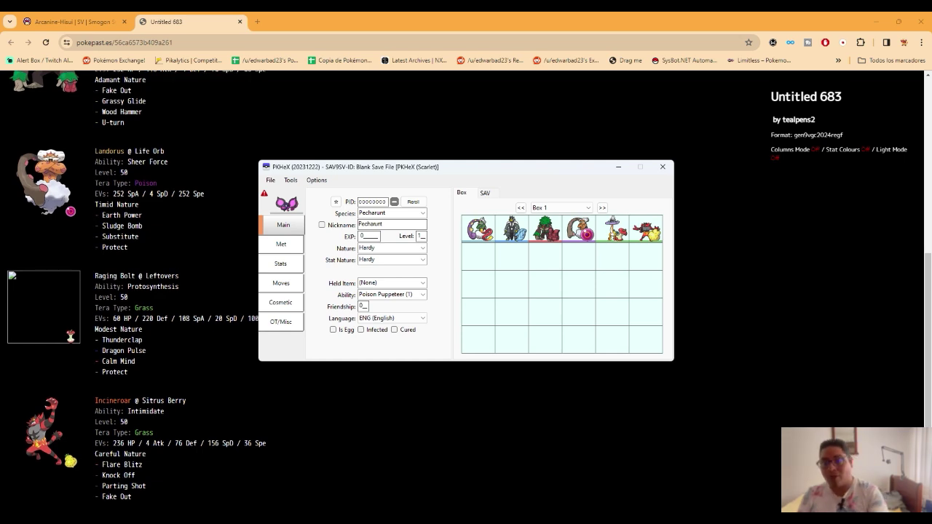
- Load Urshifu and then Rillaboom from Box 1 into the editor to check their main and met details
right_click(518, 233)
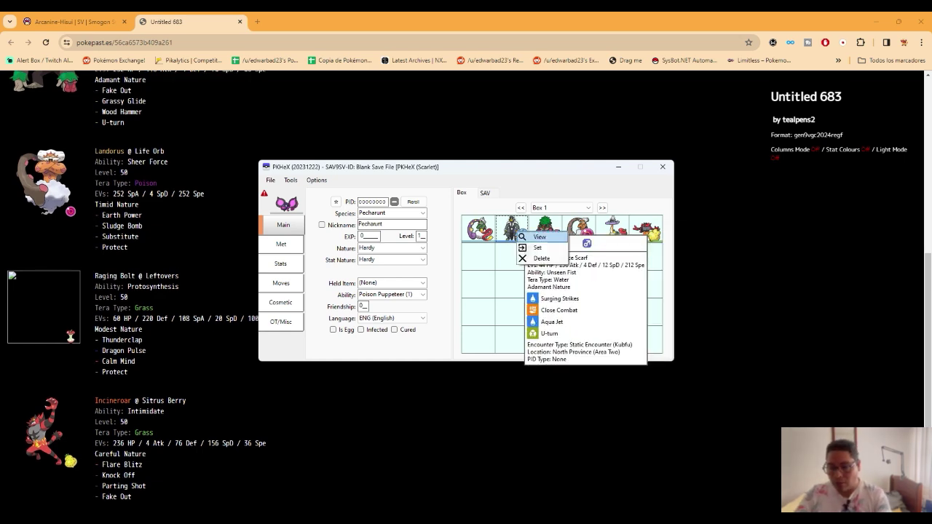
click(539, 237)
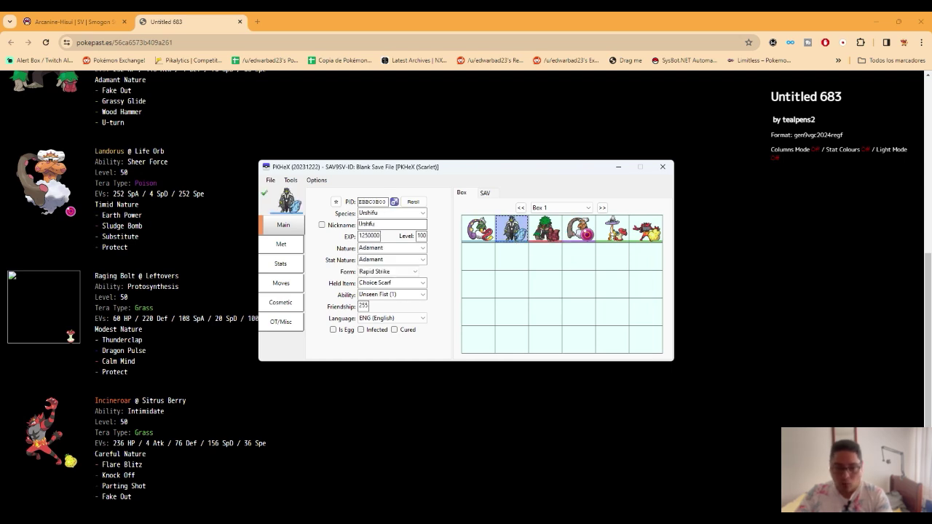
right_click(539, 223)
click(558, 227)
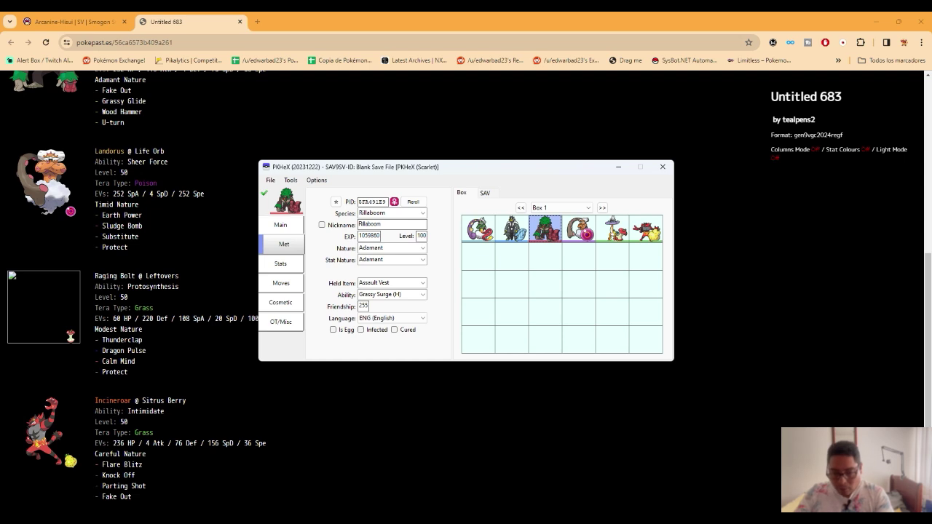
click(283, 244)
click(280, 224)
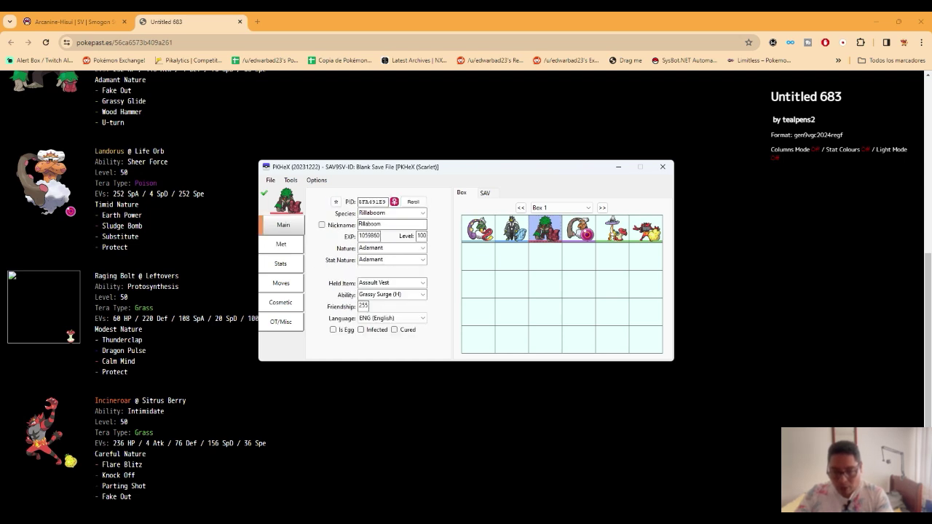
- Make the loaded Rillaboom shiny and run the legality check on it
click(335, 201)
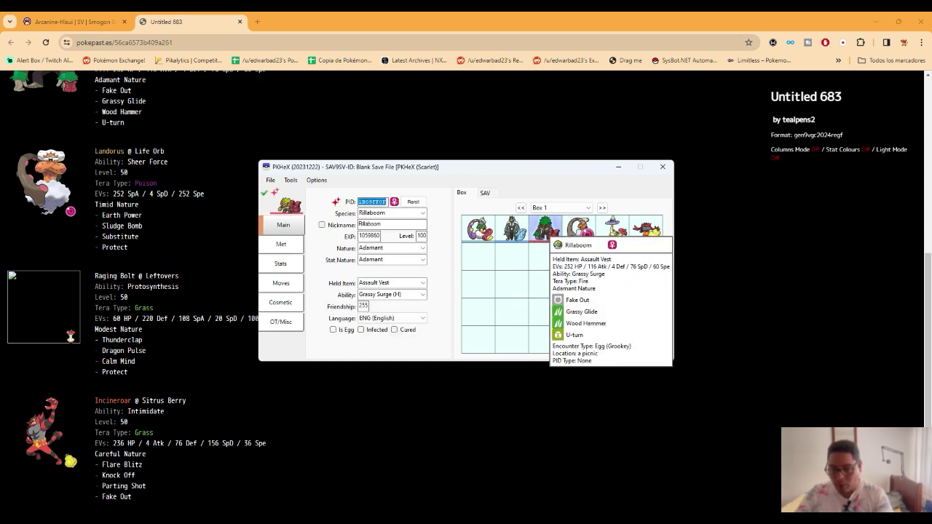
click(264, 193)
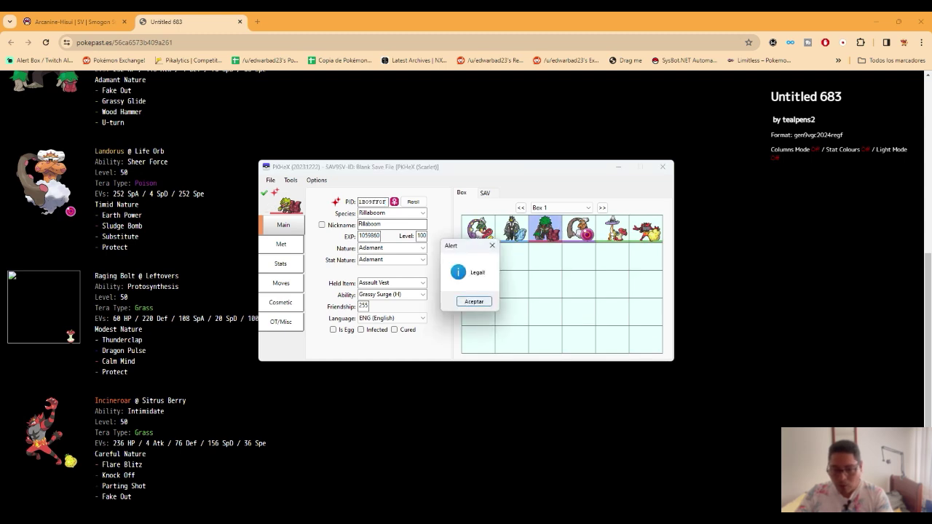
click(474, 302)
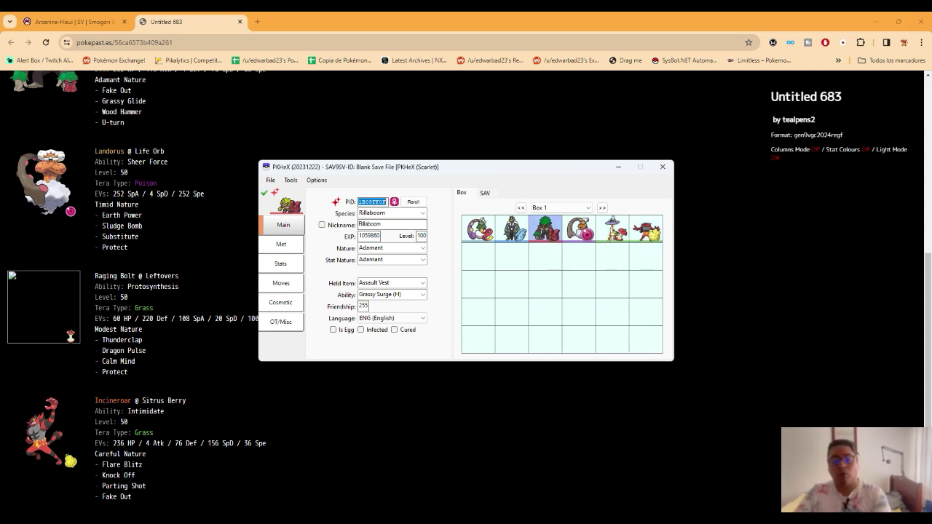
- Minimize the browser and review the loaded Rillaboom's moves, main, met and stats details
click(878, 22)
click(281, 283)
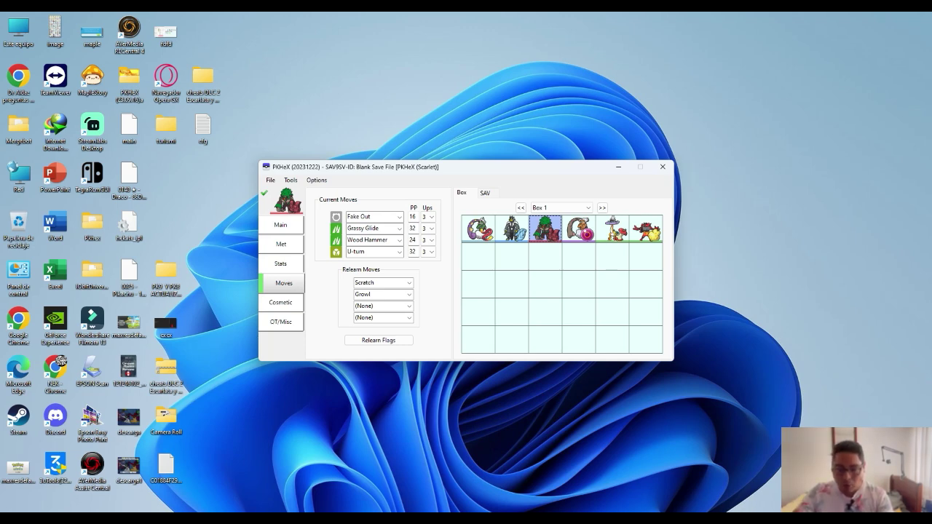
click(280, 224)
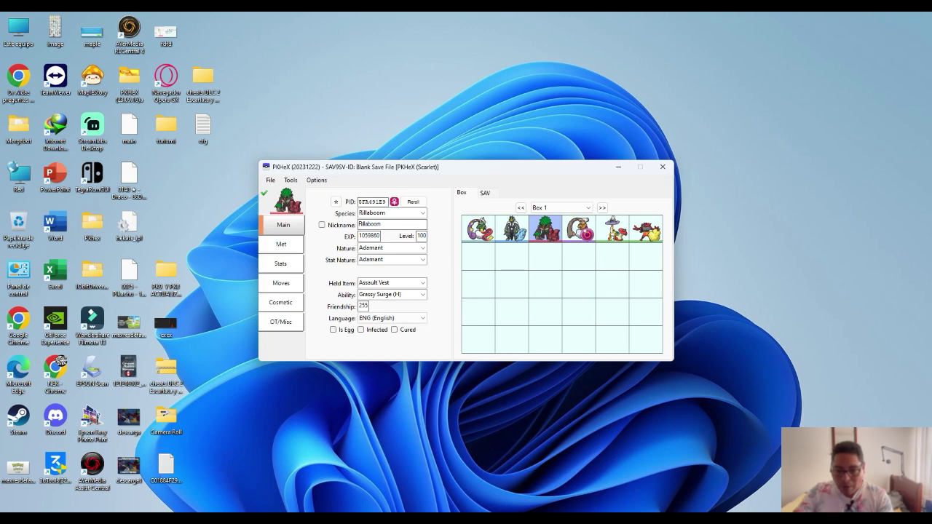
click(281, 244)
click(281, 264)
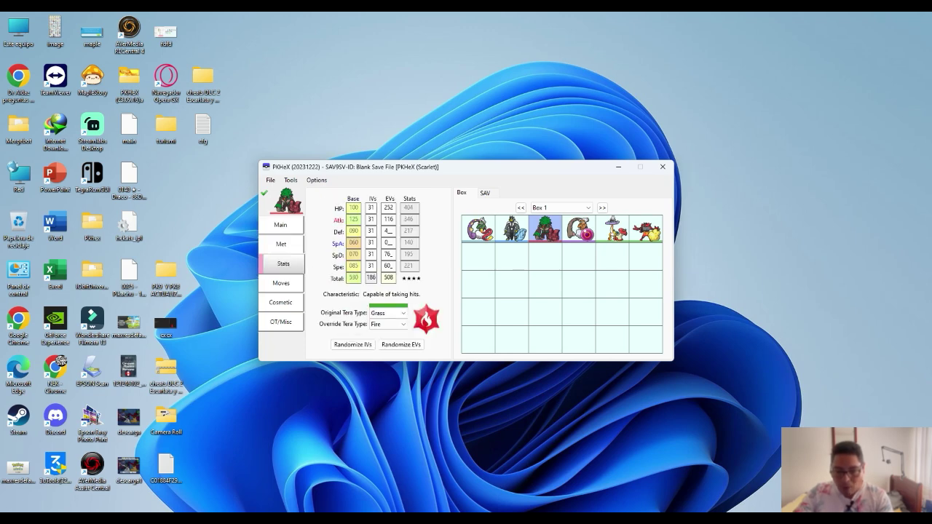
- Set Rillaboom's original Tera type to Dragon and run the legality check on it
click(387, 313)
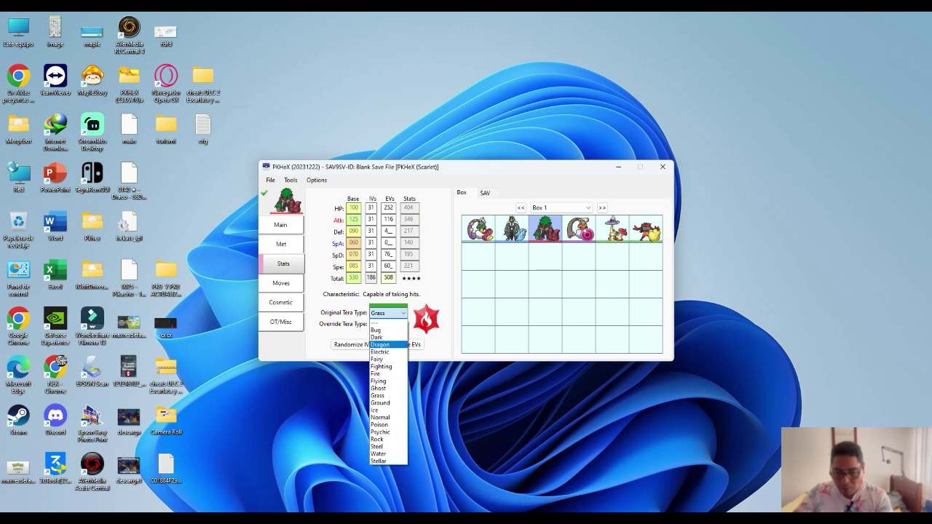
click(386, 349)
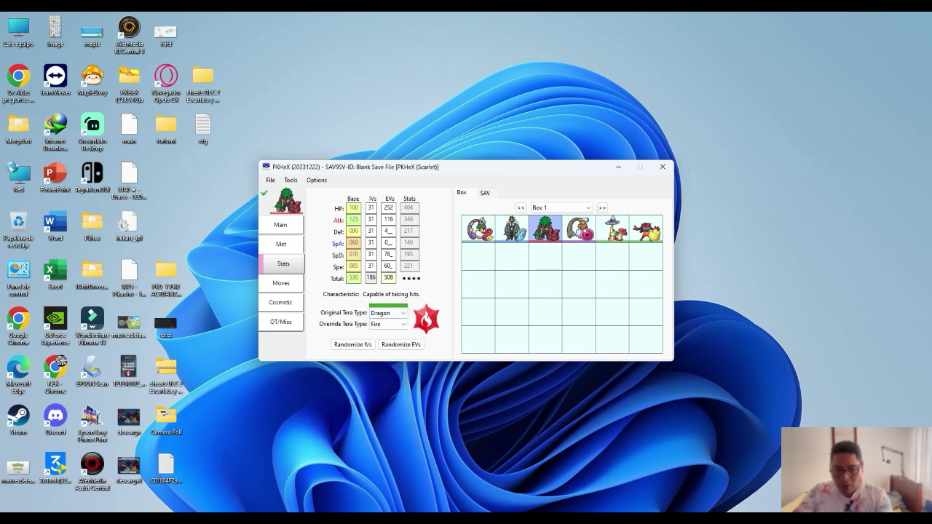
click(264, 193)
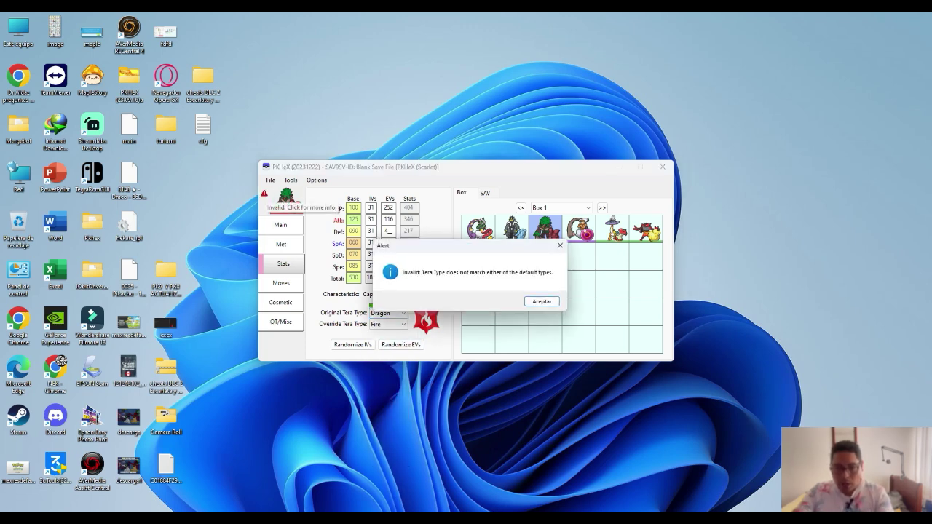
key(Return)
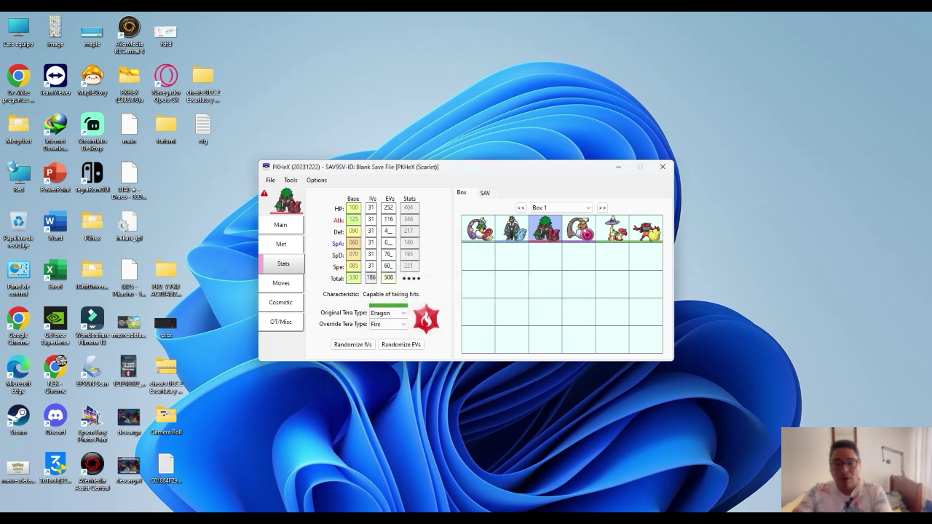
- Legalize the active Rillaboom with Auto-Legality Mod
click(291, 180)
mouse_move(321, 191)
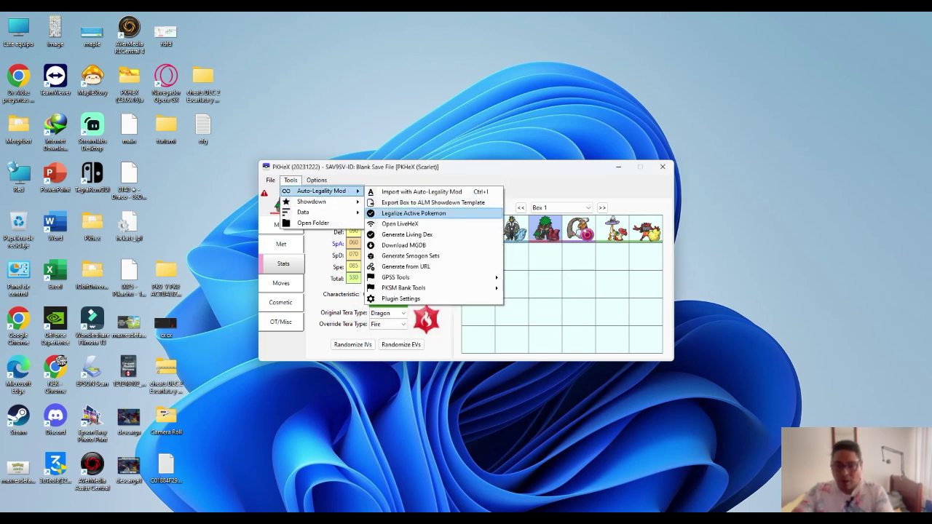
click(411, 214)
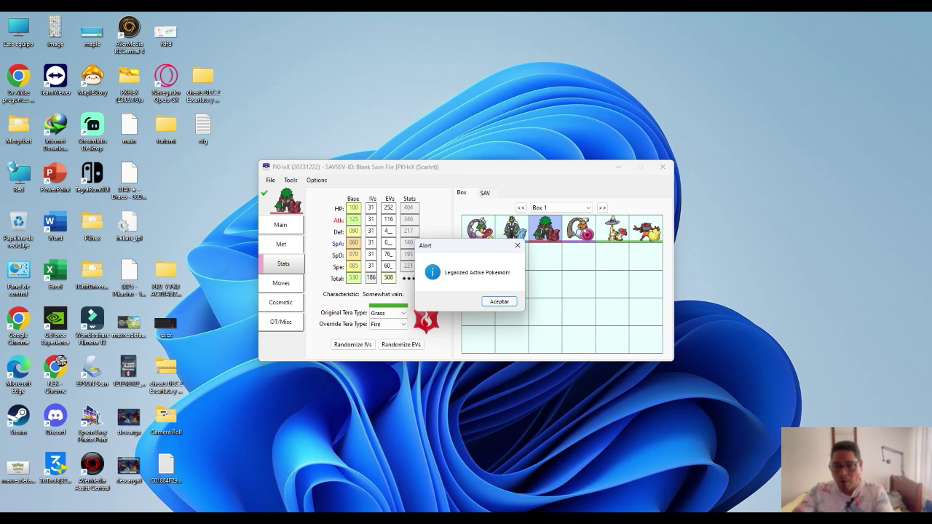
key(Return)
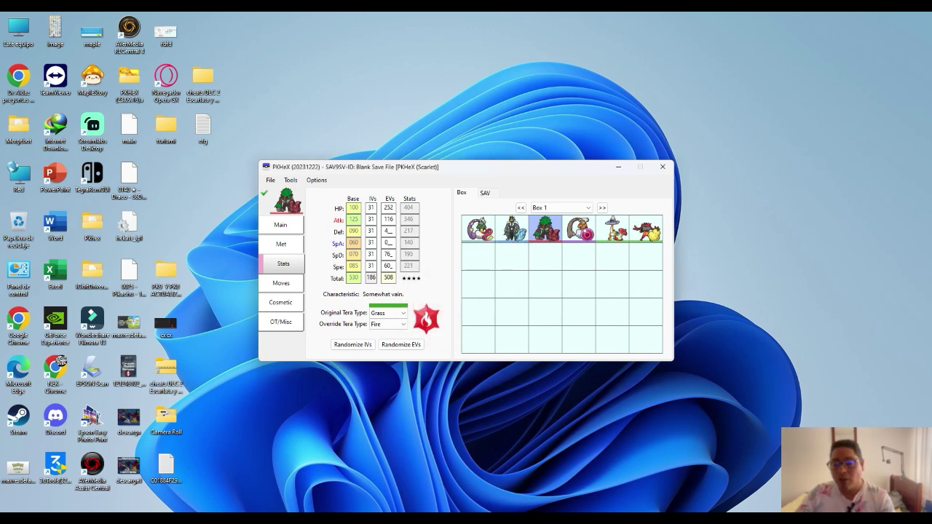
- Download the entire MGDB event database, including past generation events, through Auto-Legality Mod
mouse_move(548, 229)
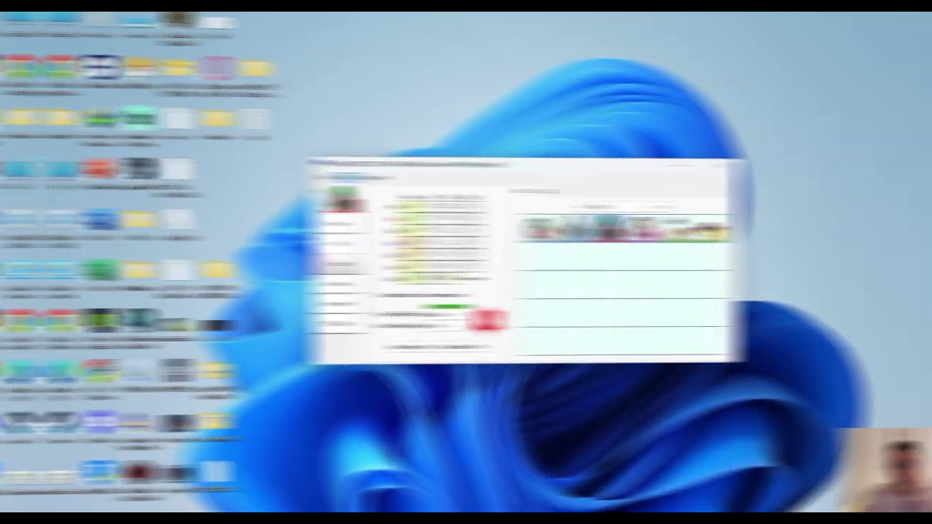
click(291, 179)
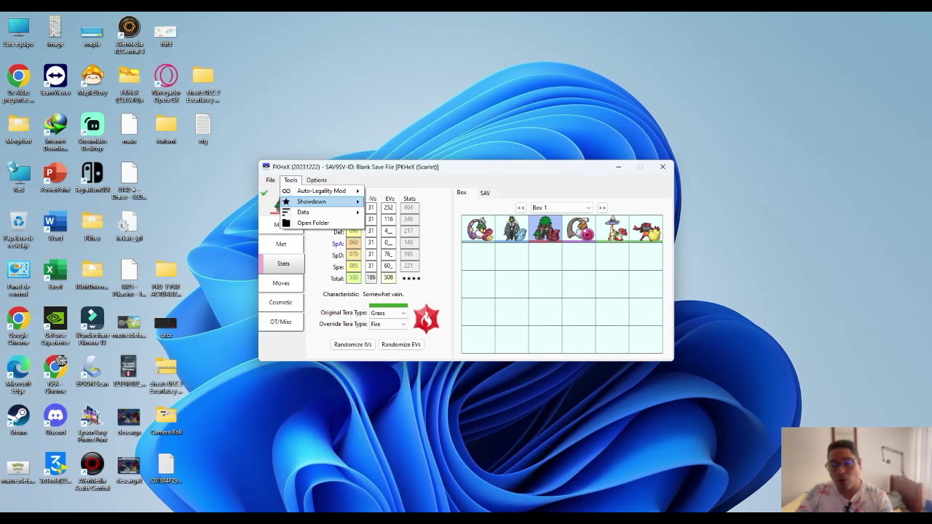
mouse_move(320, 191)
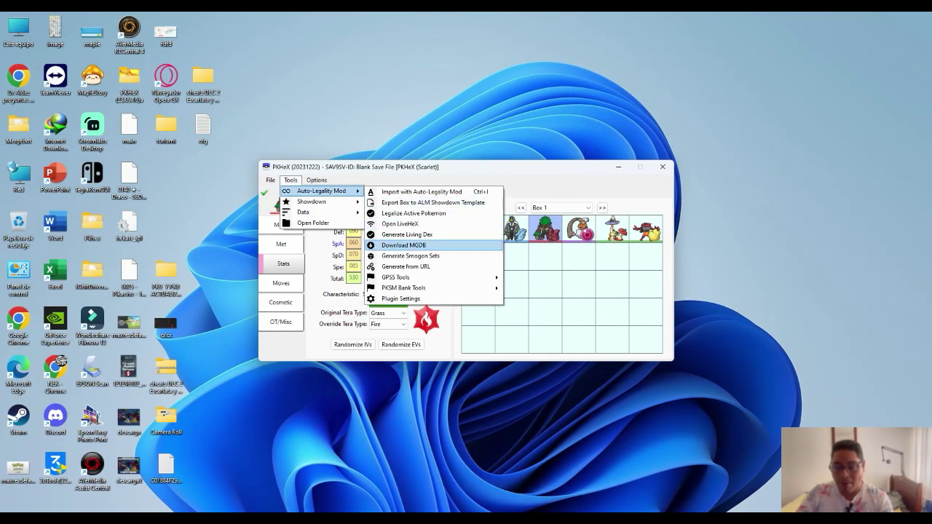
click(404, 246)
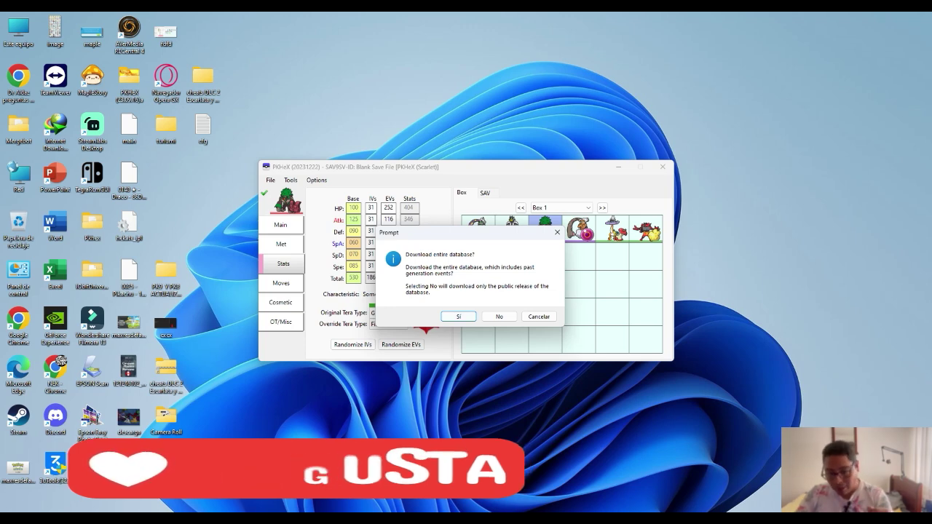
click(459, 316)
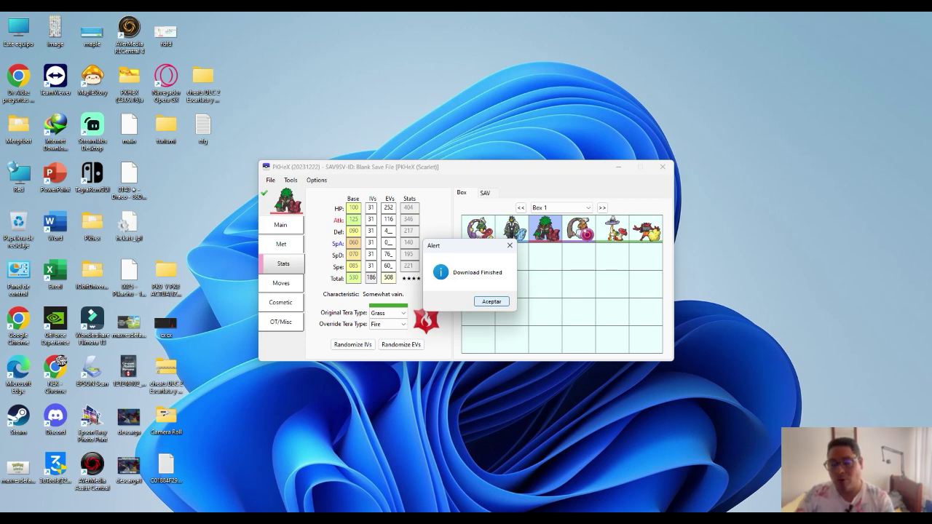
key(Return)
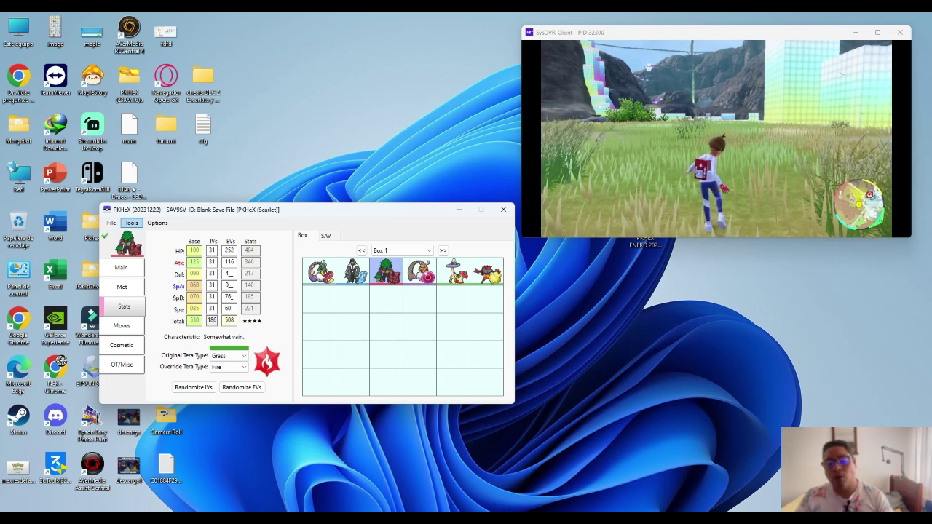
- Open LiveHeX and connect it to the console on port 6000 to read Box 1 of the running game
click(131, 223)
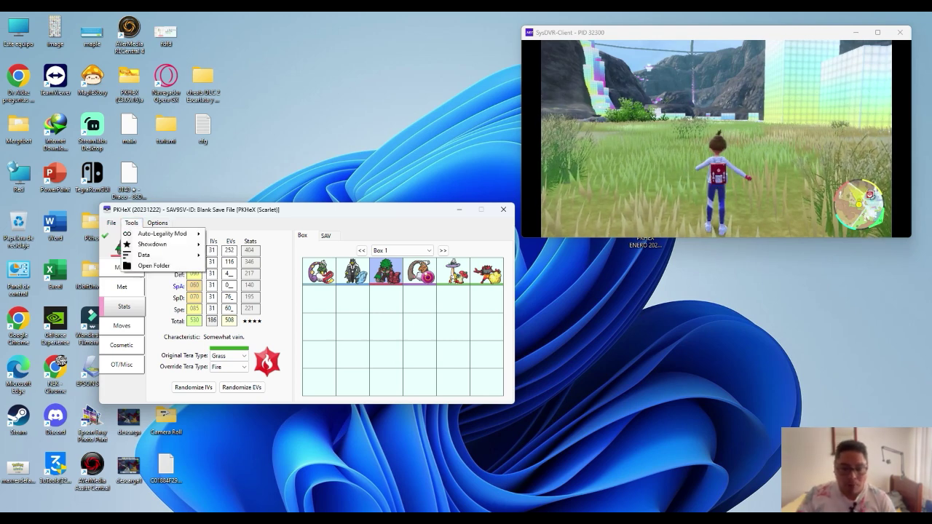
mouse_move(161, 233)
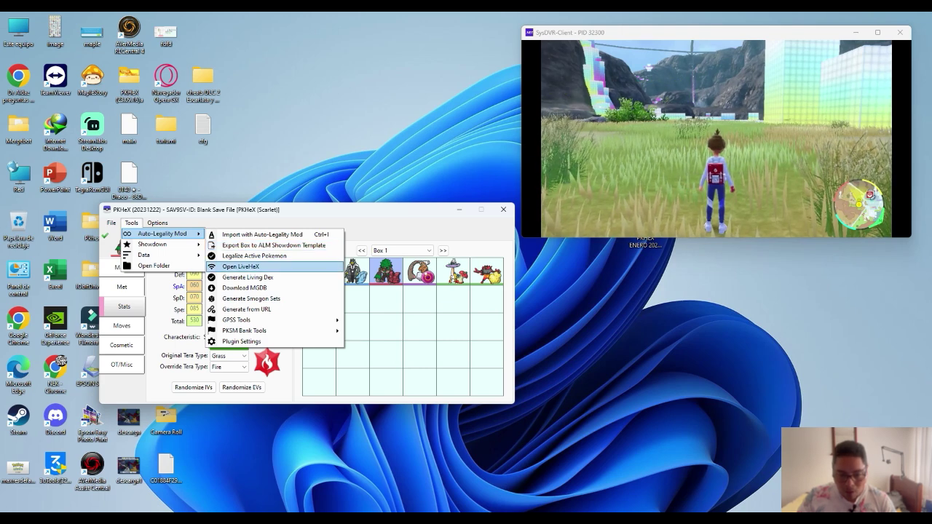
click(240, 267)
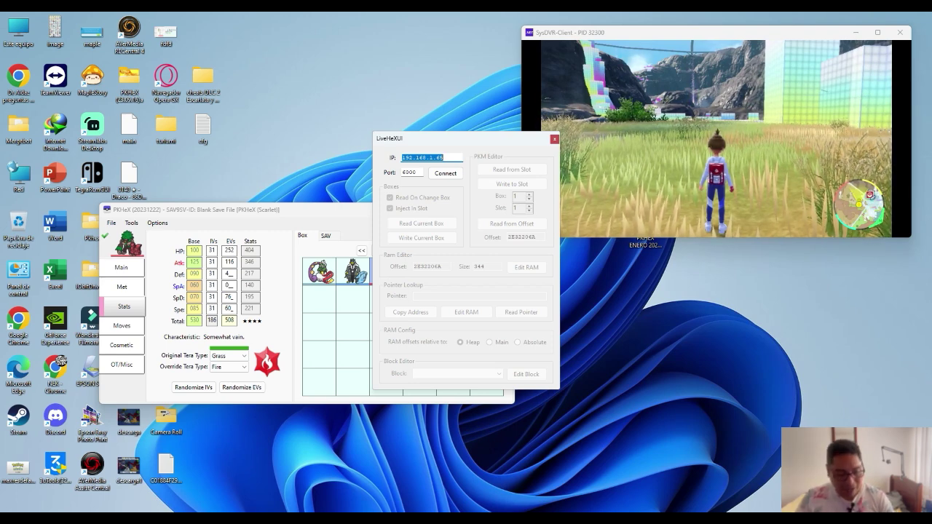
drag(437, 137, 321, 218)
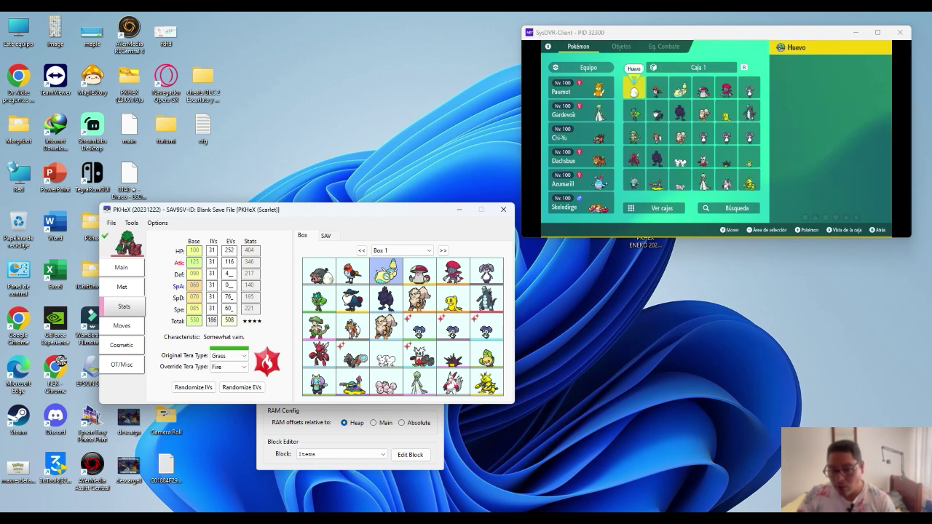
- Load the Arcanine in the third row of Box 1 into the editor and try making it shiny
mouse_move(385, 295)
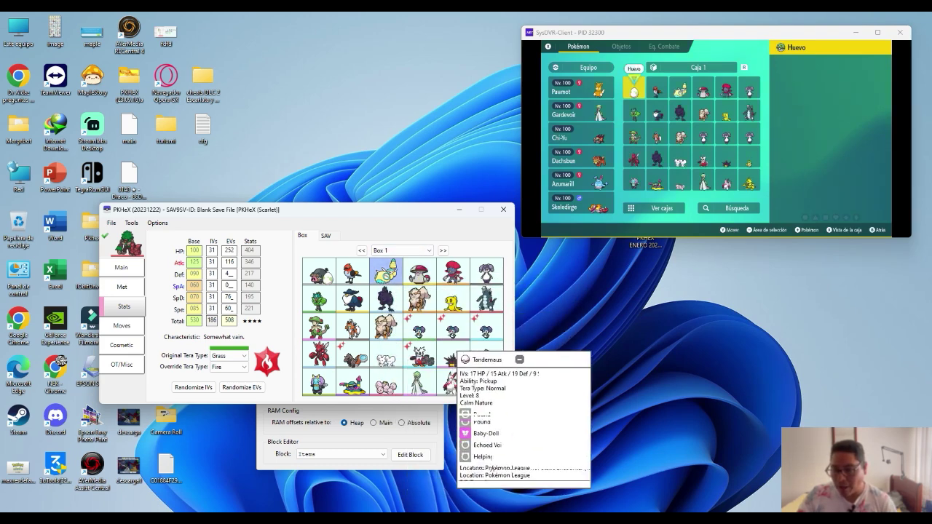
mouse_move(459, 312)
mouse_move(380, 333)
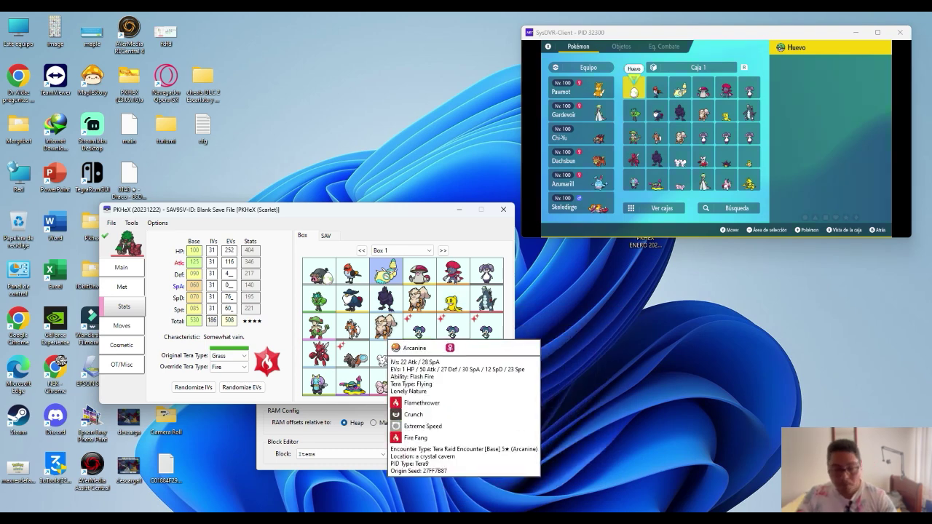
right_click(376, 336)
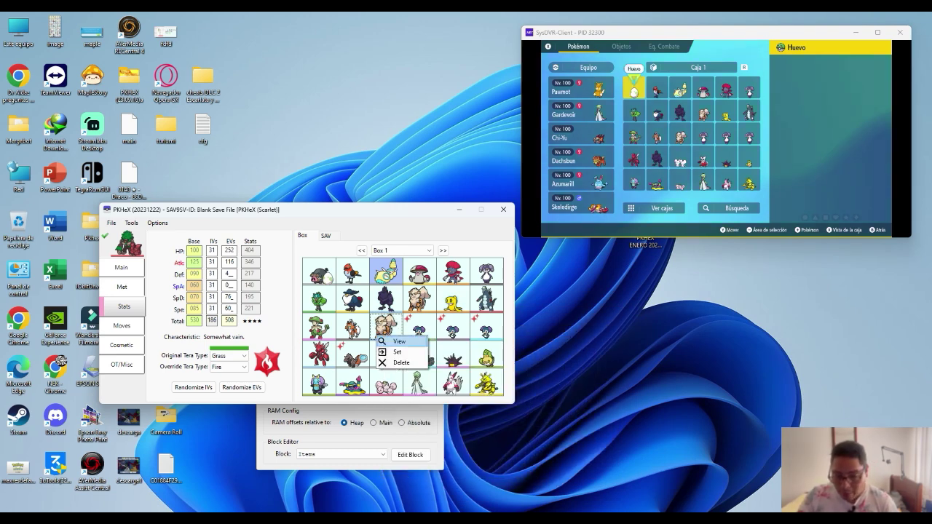
click(399, 341)
mouse_move(384, 329)
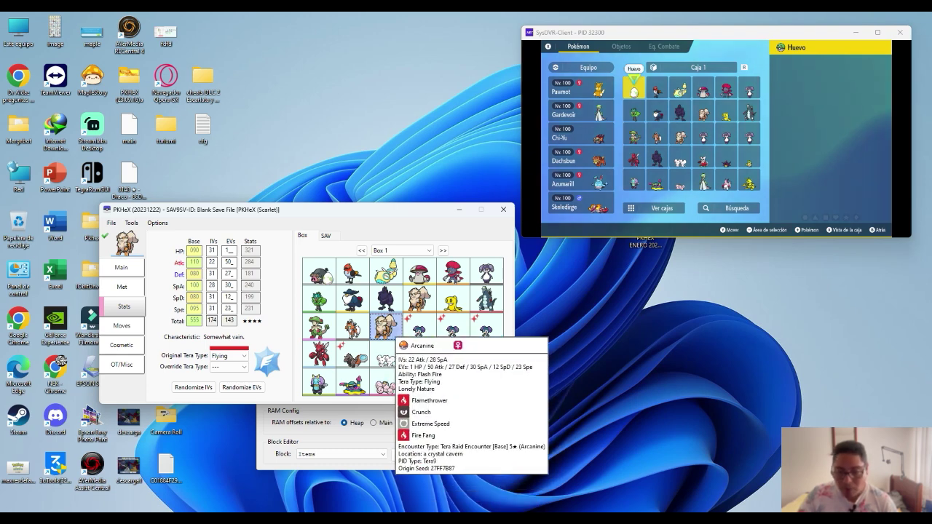
click(121, 267)
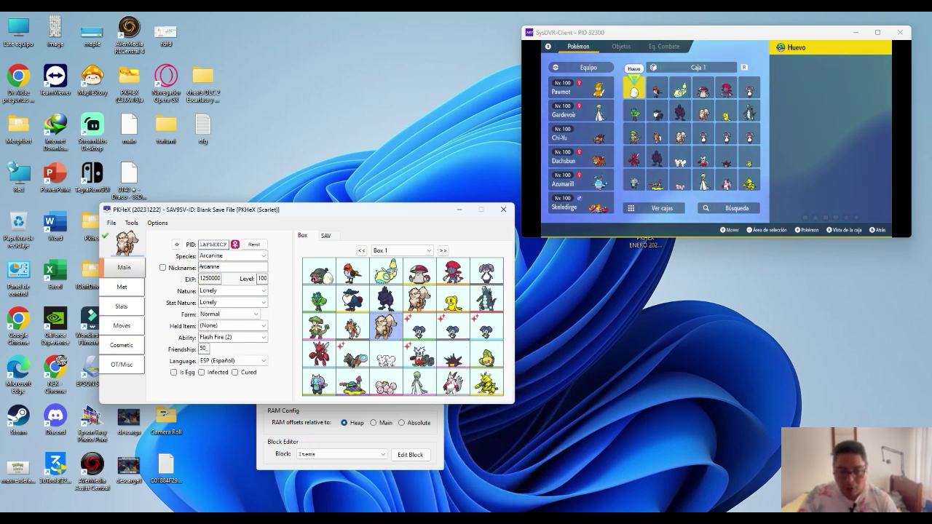
click(177, 245)
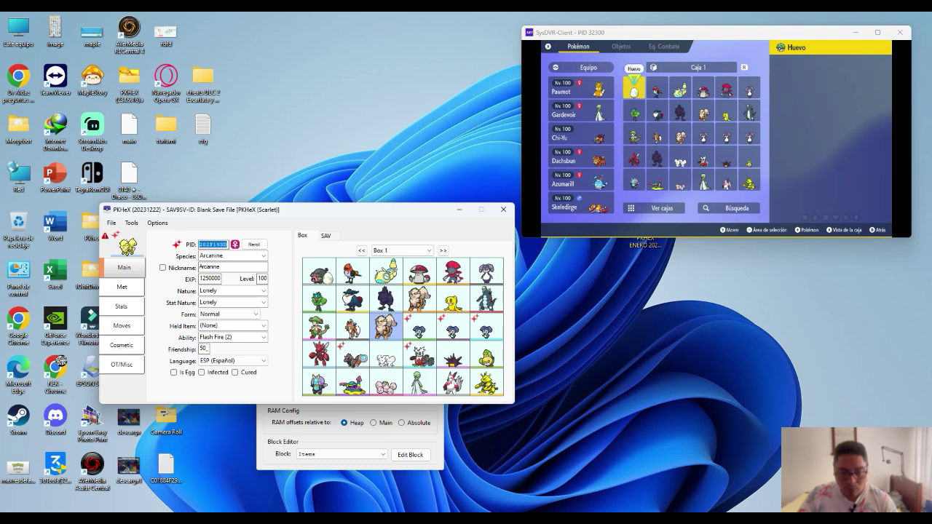
key(Return)
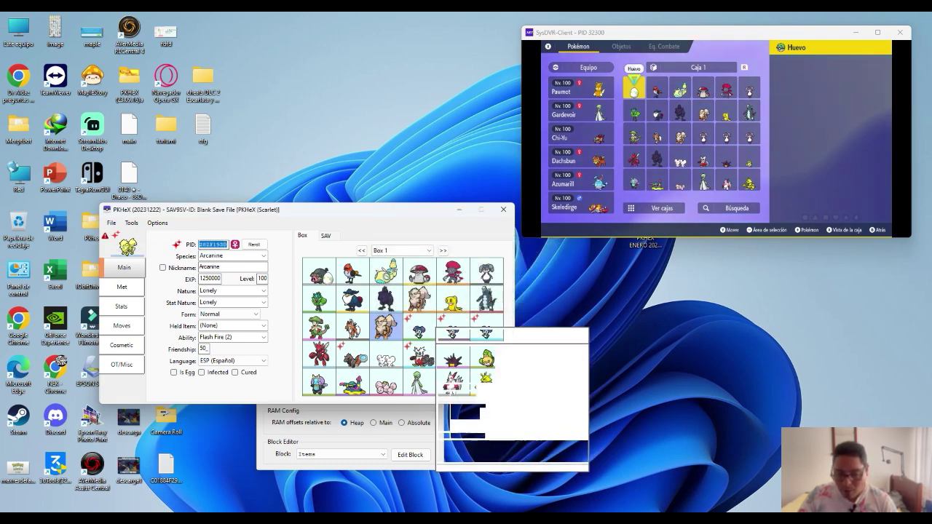
- Reload the third-row Arcanine from Box 1 and review its cosmetic, trainer, stats and met details
right_click(399, 324)
click(415, 329)
click(124, 345)
click(122, 364)
click(123, 306)
click(124, 287)
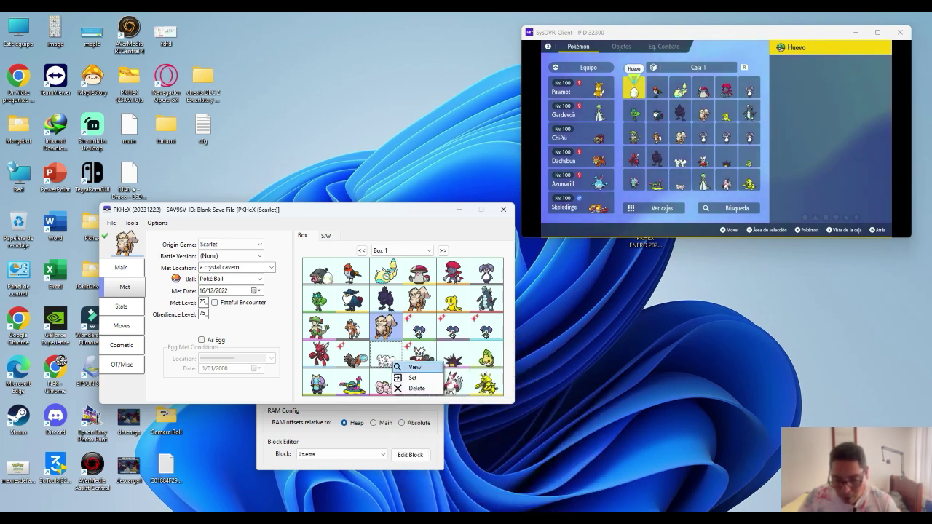
- Load Tandemaus from Box 1 into the editor and review its trainer, cosmetic and met details
click(386, 355)
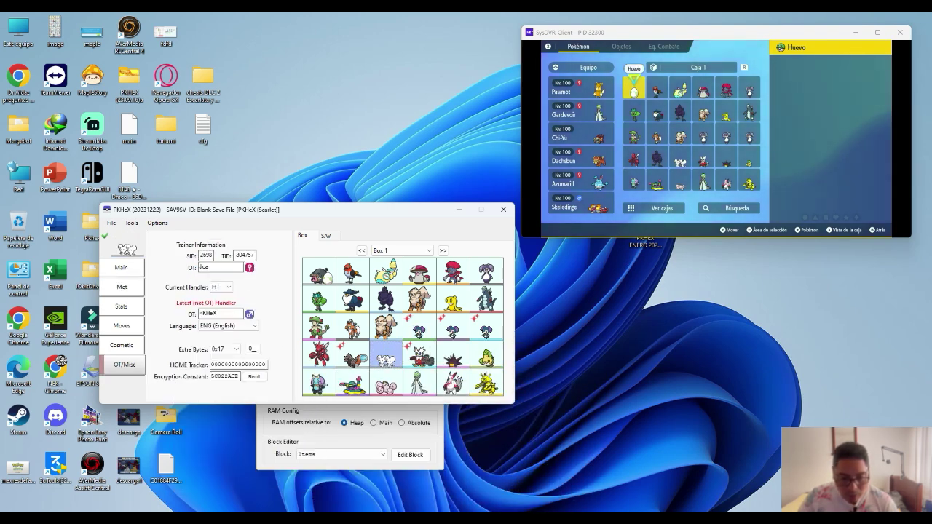
click(122, 345)
click(122, 287)
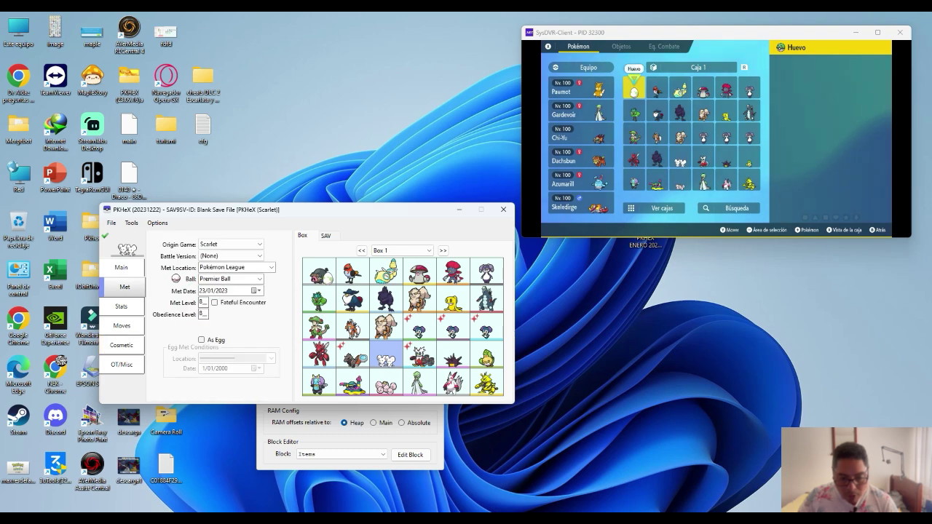
- Make Tandemaus shiny and write it back to its slot in Box 1
click(121, 267)
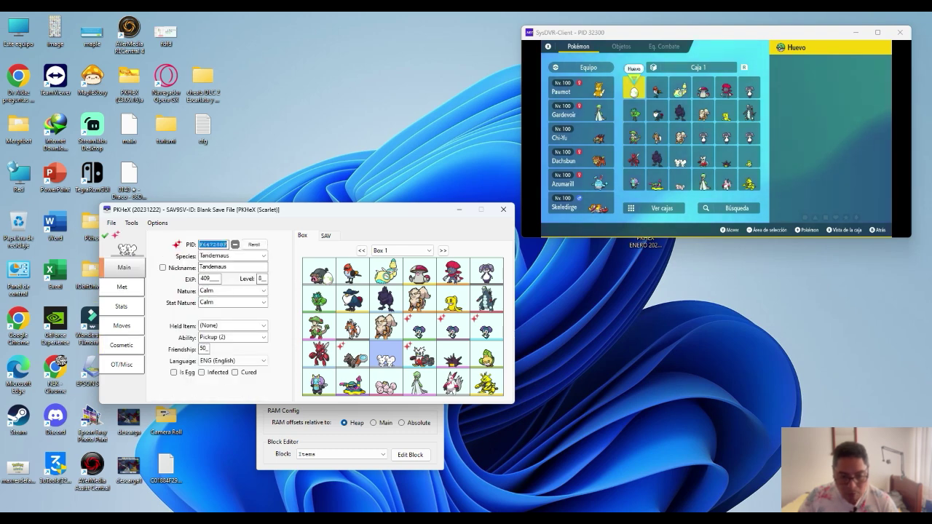
mouse_move(325, 333)
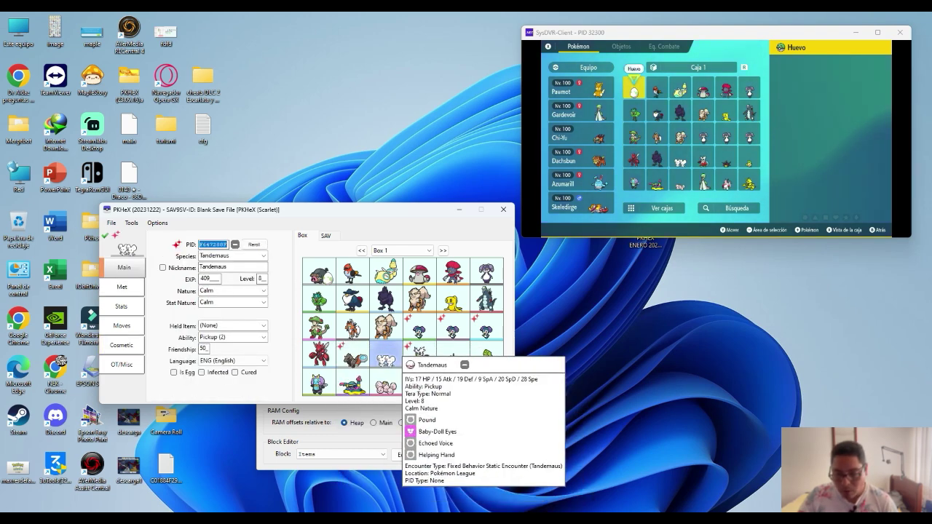
click(386, 354)
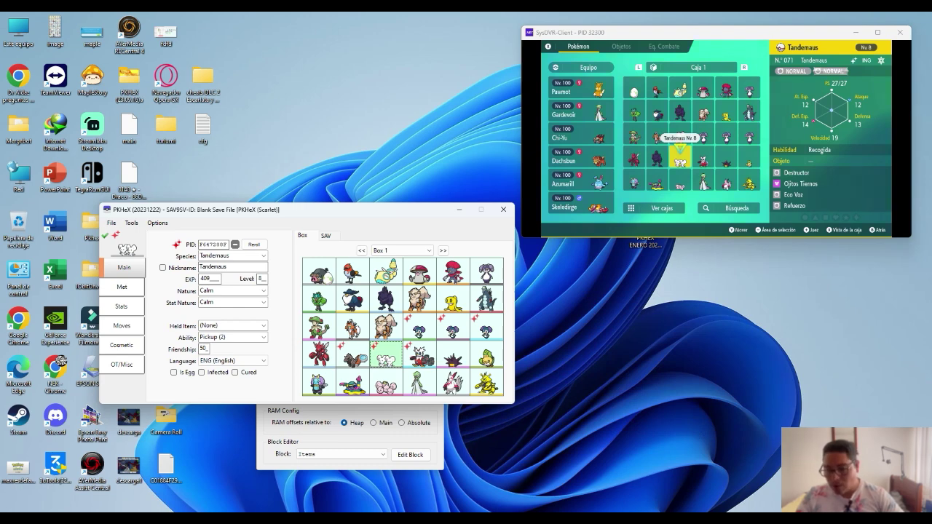
- Load Scizor from the fourth row of Box 1 into the editor and review its met details
mouse_move(486, 357)
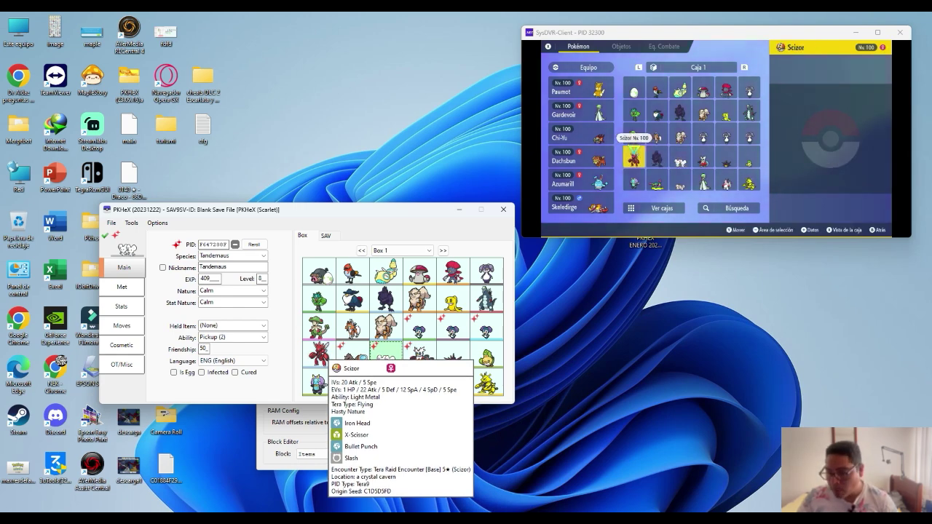
right_click(321, 355)
click(337, 361)
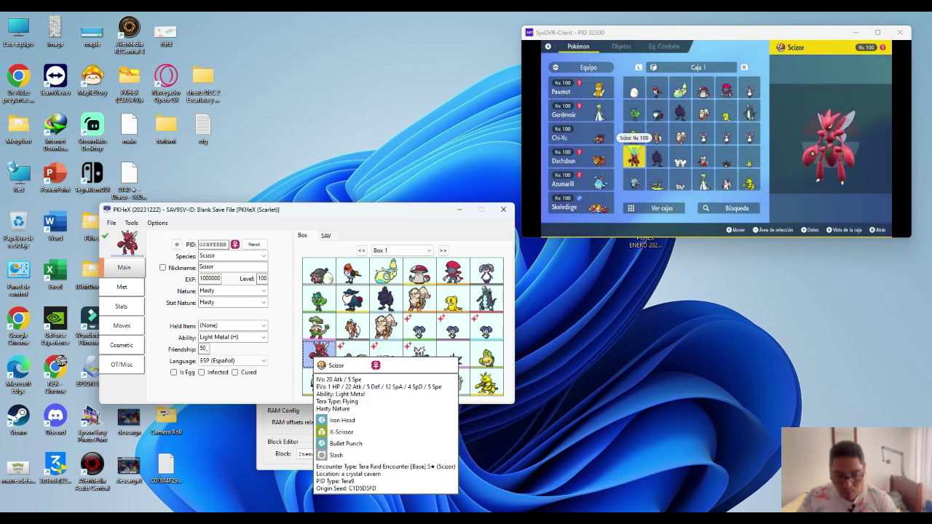
click(122, 286)
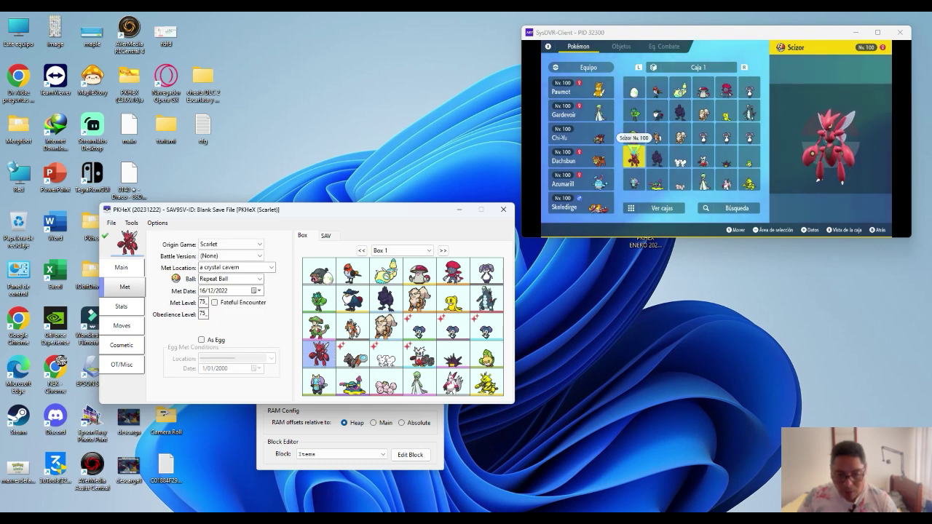
- Load Illumise from the last row of Box 1, make it shiny and write it back to its slot
mouse_move(320, 381)
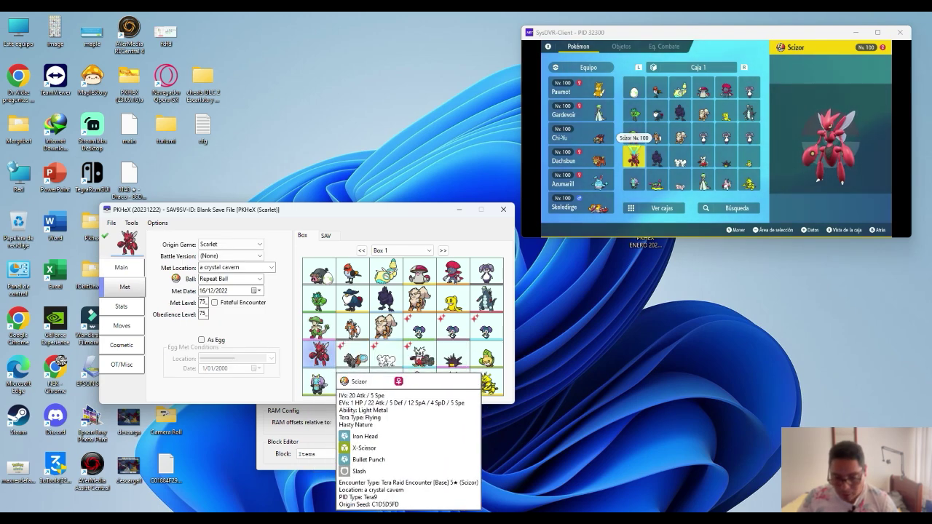
click(319, 381)
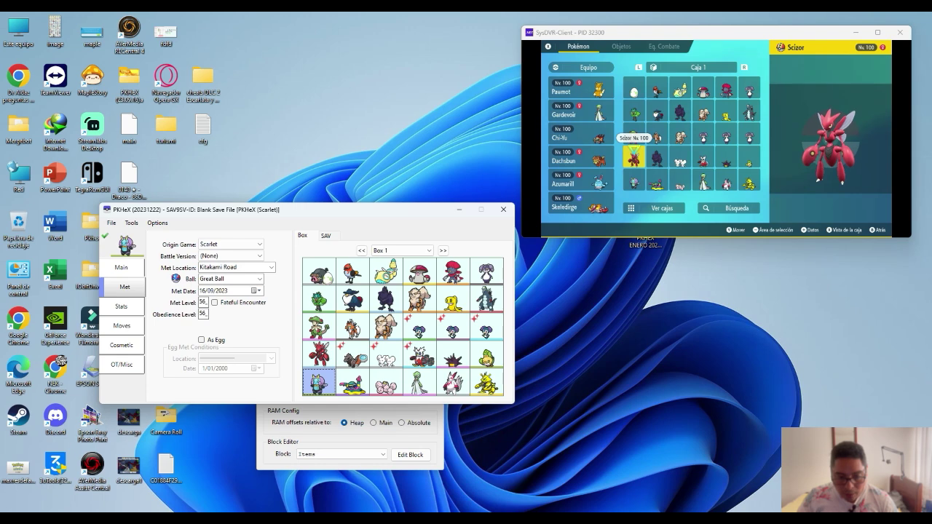
click(121, 267)
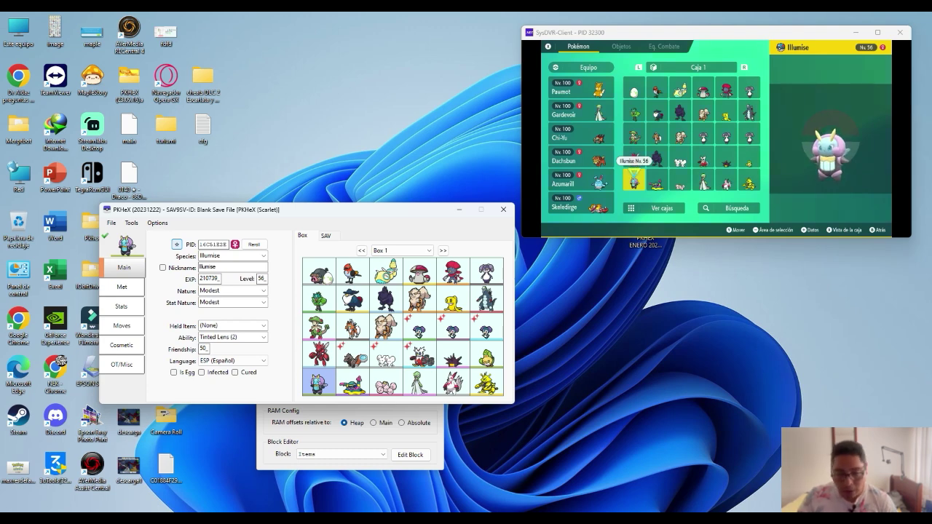
click(177, 244)
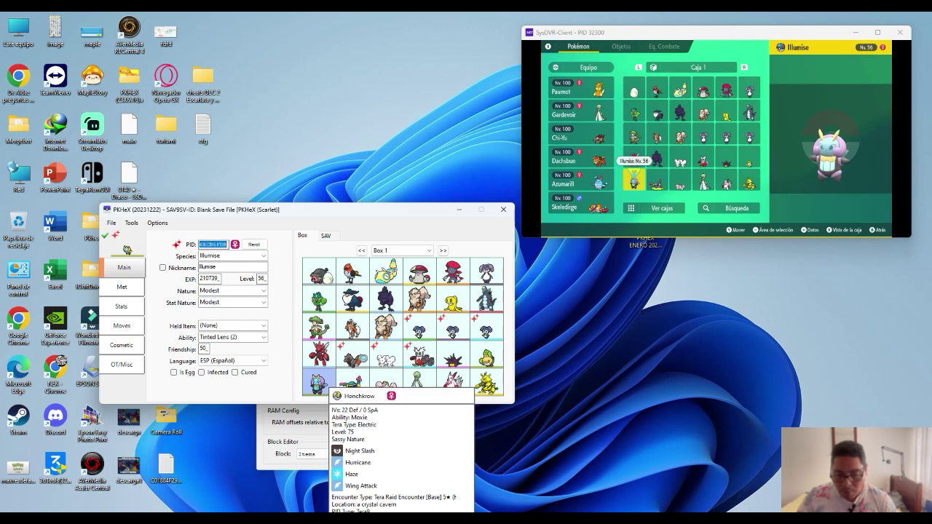
right_click(312, 378)
click(329, 394)
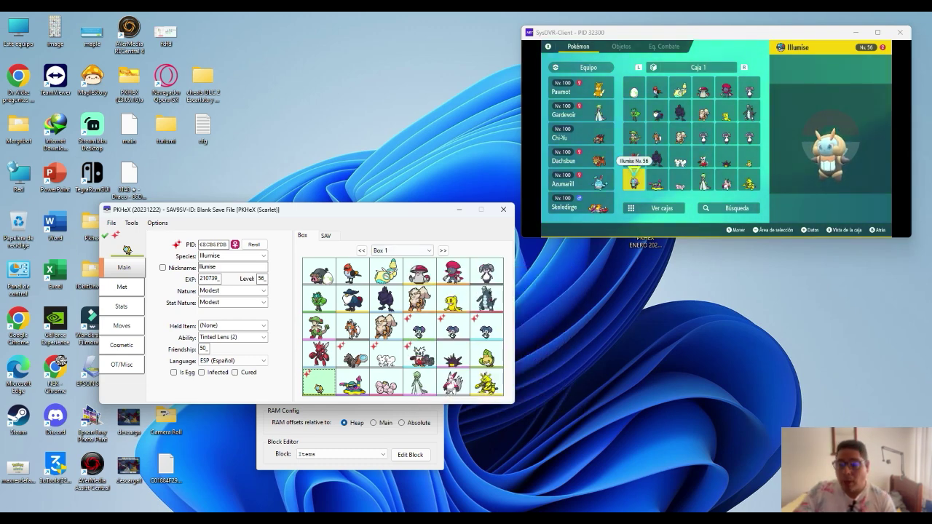
- Load the green Minior from the second row of Box 2 into the editor and review its met details
key(alt+Tab)
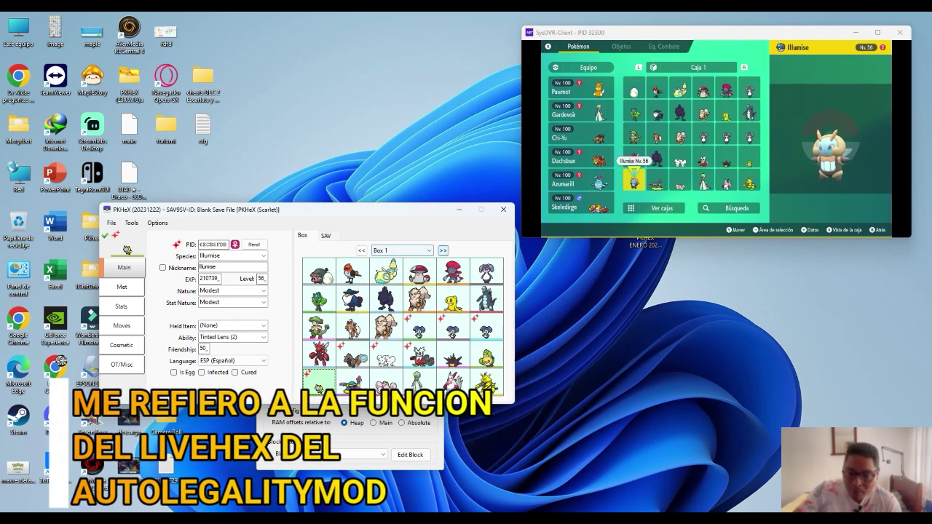
click(443, 251)
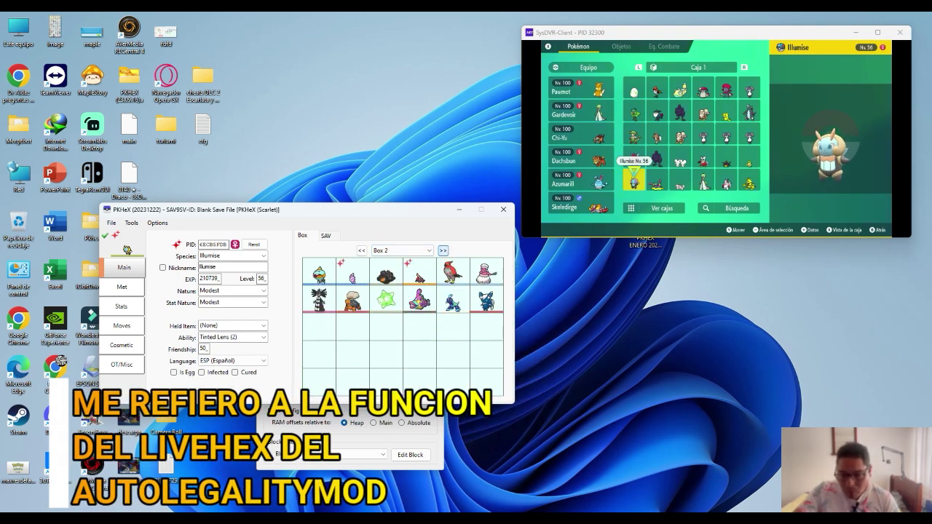
right_click(385, 308)
click(408, 314)
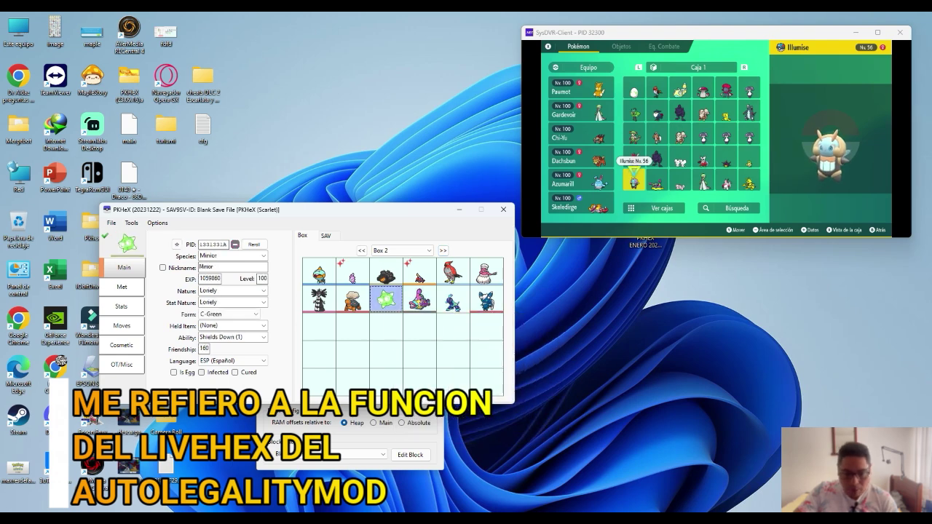
click(122, 287)
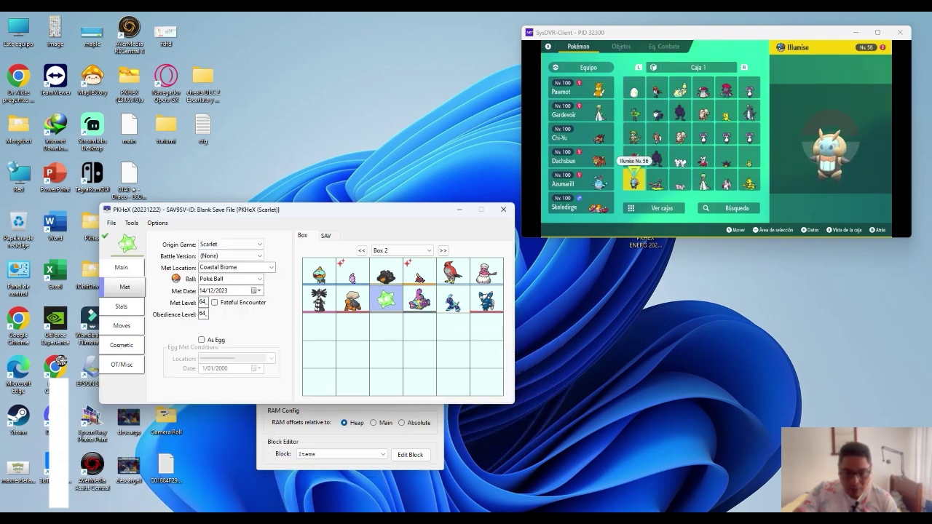
- Make Minior shiny and write it back to its slot in Box 2
click(122, 267)
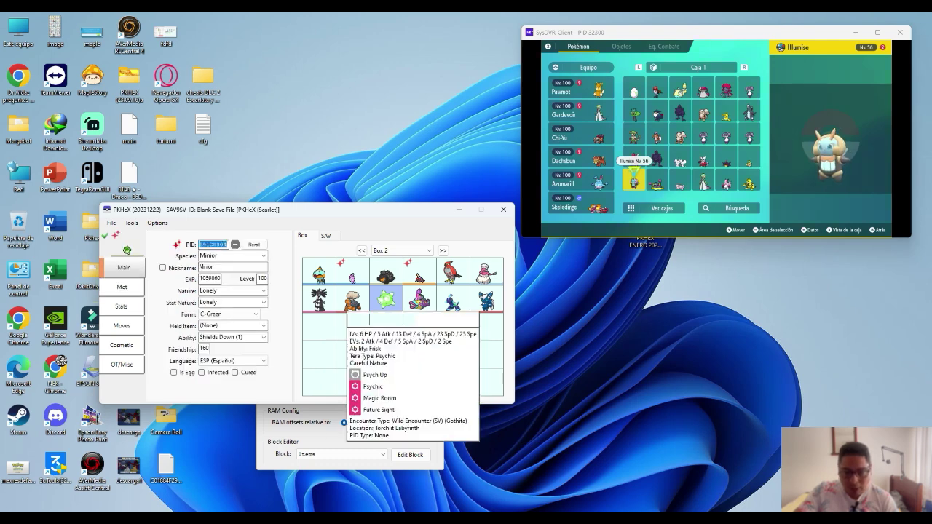
right_click(389, 311)
click(408, 329)
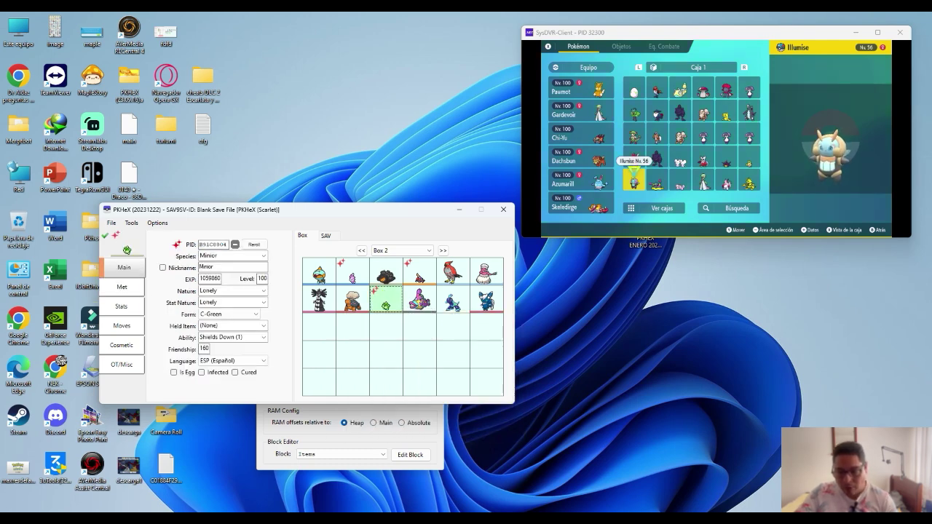